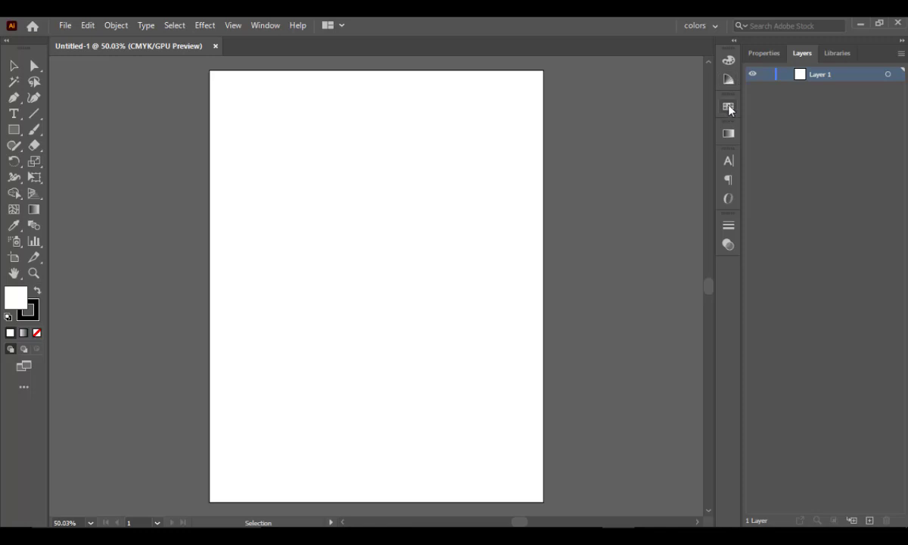
{"action": "left_click", "coordinate": [727, 108]}
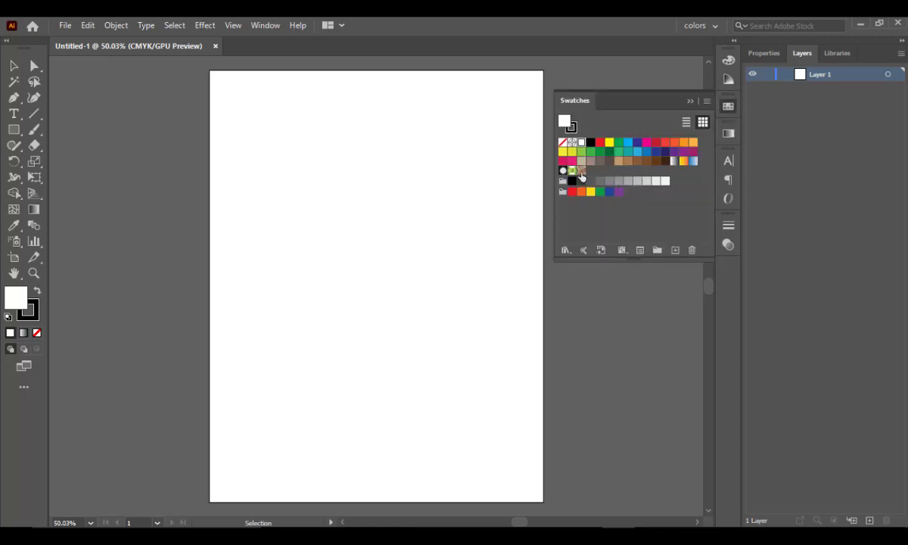
{"action": "left_click", "coordinate": [690, 101]}
Step: Draw a wide rectangle across the middle of the artboard and keep it selected
{"action": "left_click", "coordinate": [14, 129]}
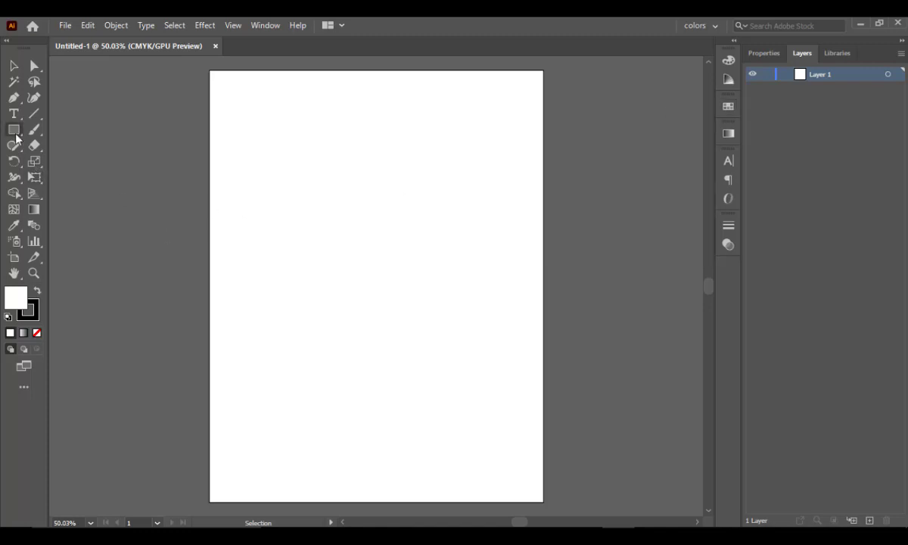
{"action": "left_click_drag", "start_coordinate": [274, 191], "coordinate": [473, 336]}
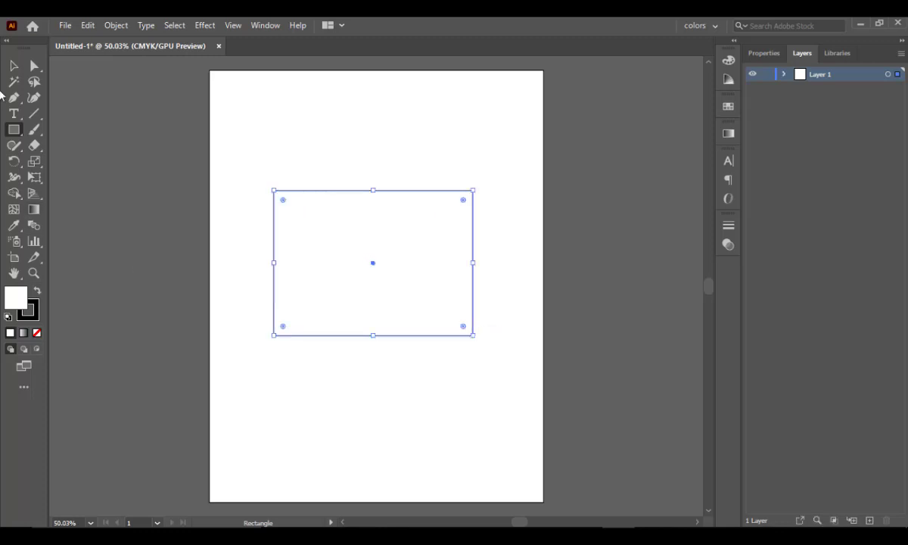
{"action": "left_click", "coordinate": [15, 66]}
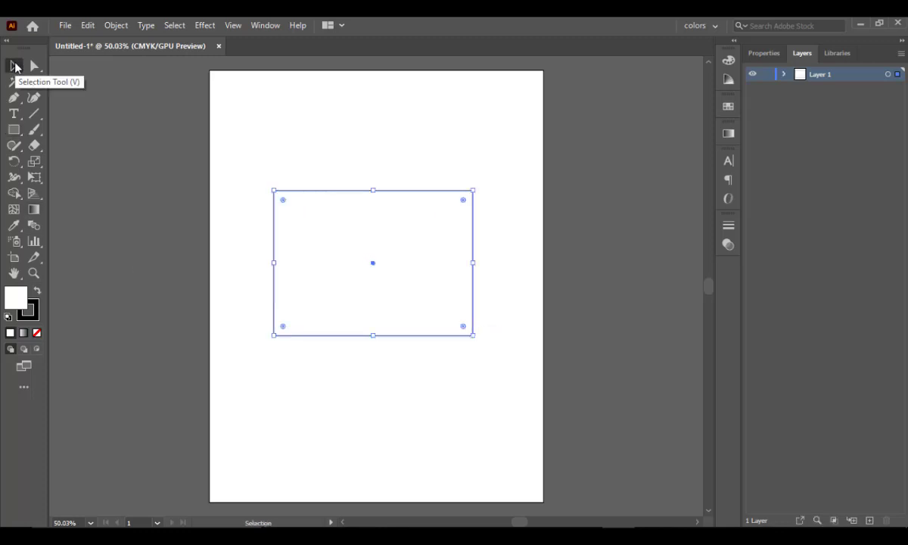
Step: Try blue, yellow, dark brown and lime swatches in turn as the rectangle's fill
{"action": "left_click", "coordinate": [728, 106]}
{"action": "left_click", "coordinate": [628, 143]}
{"action": "left_click", "coordinate": [656, 151]}
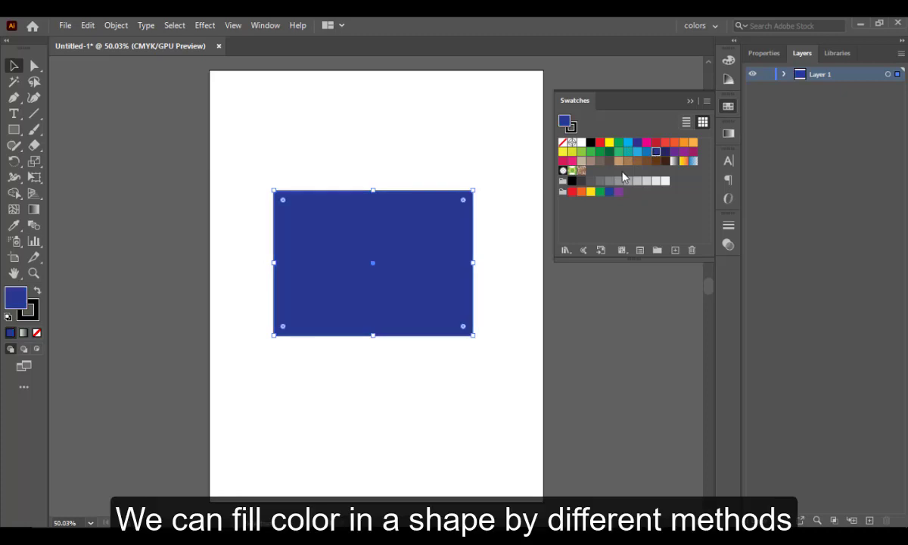
{"action": "left_click", "coordinate": [588, 191]}
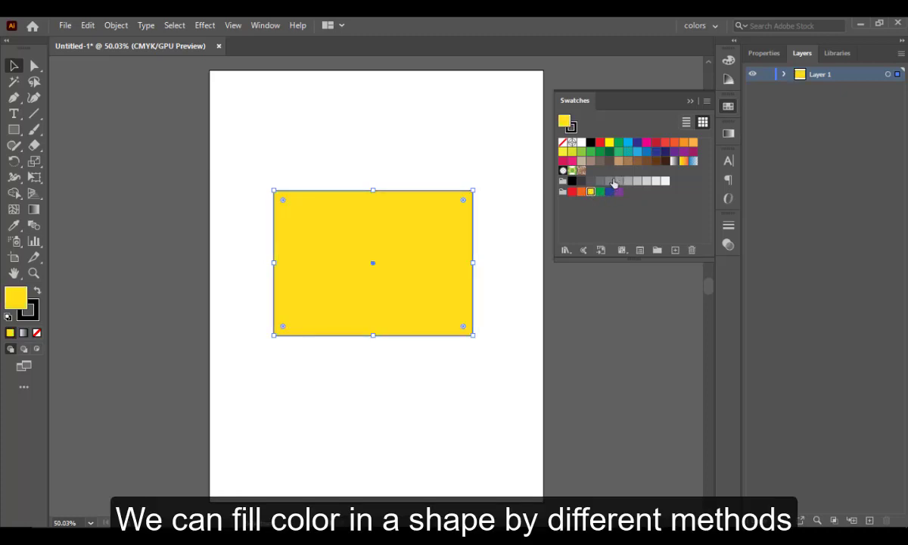
{"action": "left_click", "coordinate": [578, 162]}
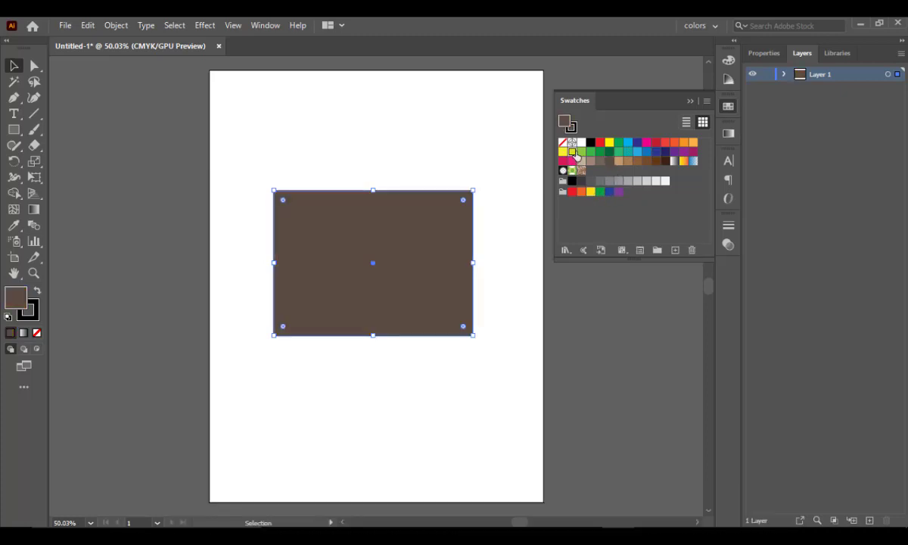
{"action": "left_click", "coordinate": [573, 151]}
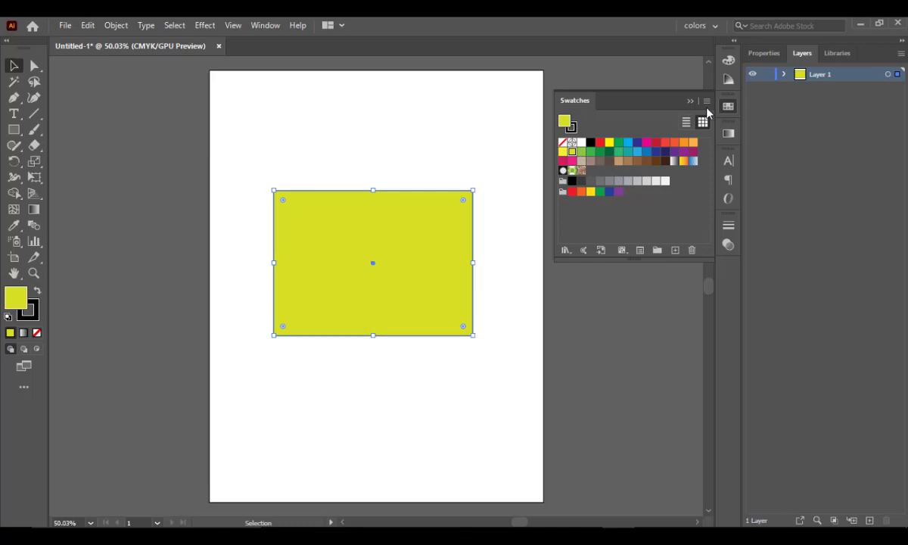
Step: Fill the rectangle with the brown C=40 M=70 Y=100 K=50 swatch, leaving the swatch's options unchanged
{"action": "left_click", "coordinate": [673, 160]}
{"action": "left_click", "coordinate": [655, 162]}
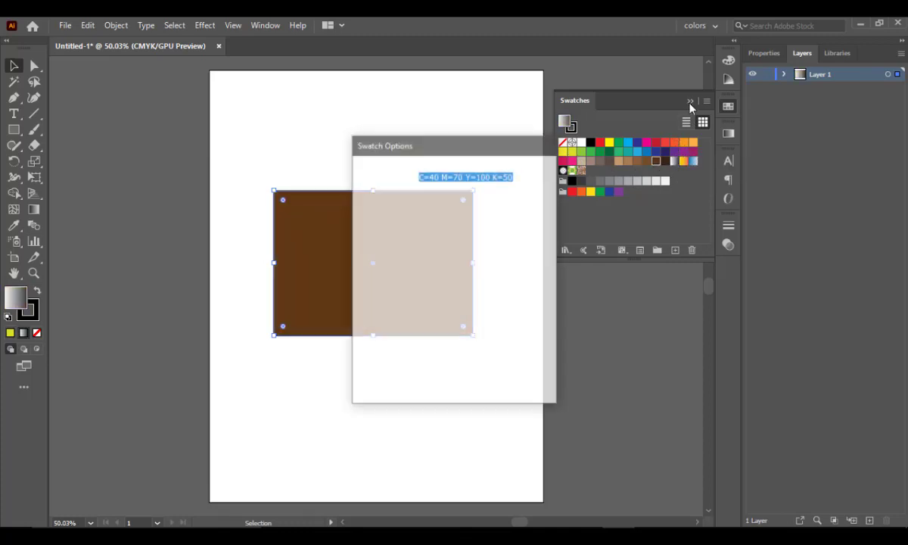
{"action": "left_click", "coordinate": [516, 376]}
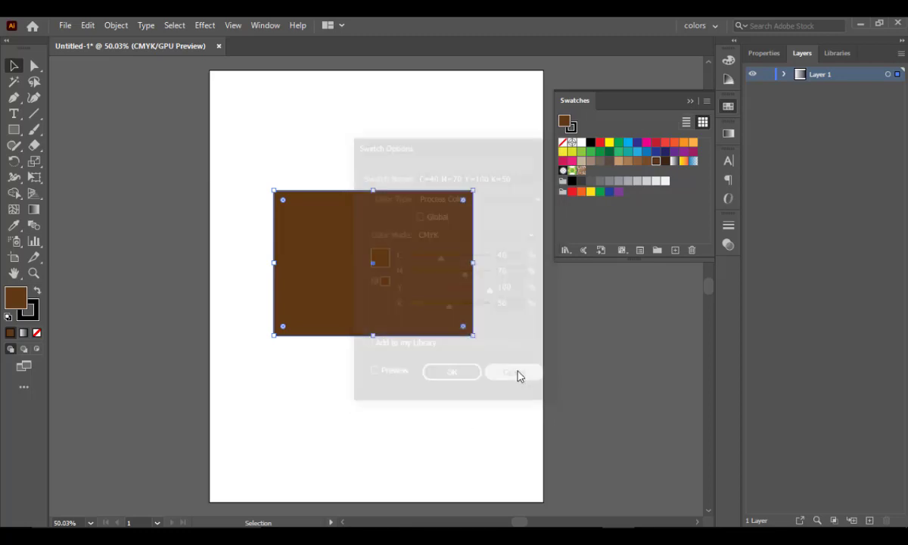
{"action": "left_click", "coordinate": [689, 103]}
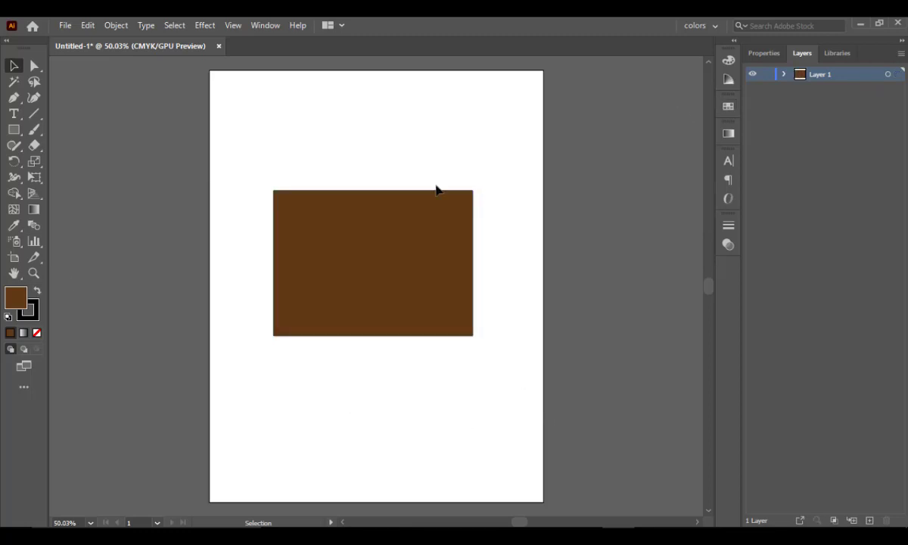
Step: Set the fill color to the light brown BC8050 with no object selected
{"action": "double_click", "coordinate": [17, 301]}
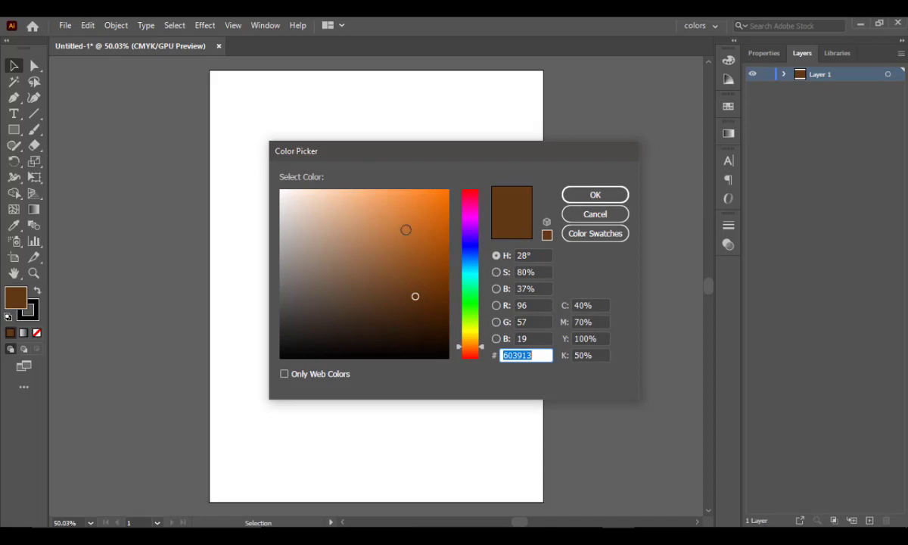
{"action": "left_click", "coordinate": [378, 233]}
{"action": "left_click_drag", "start_coordinate": [423, 157], "coordinate": [593, 132]}
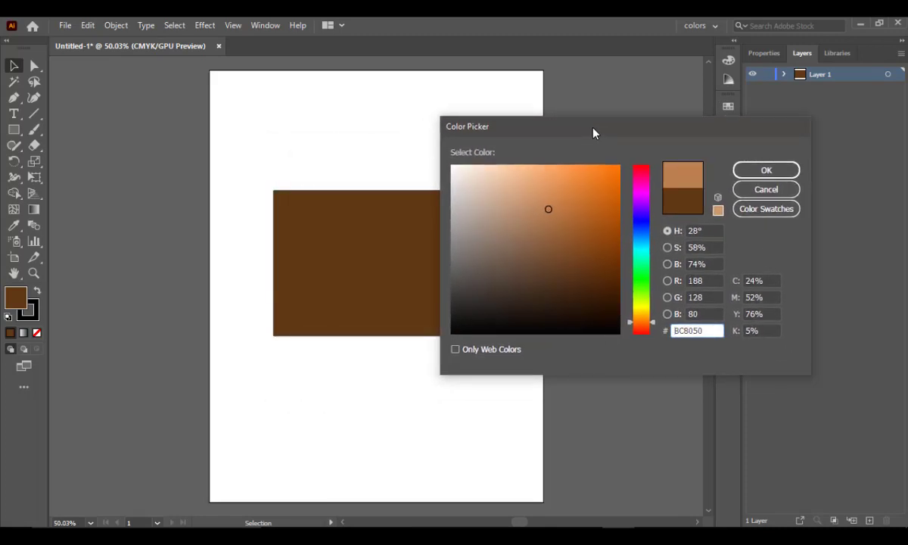
{"action": "left_click", "coordinate": [765, 170]}
Step: Change the brown rectangle's fill to the green 39D881 with the Color Picker
{"action": "left_click", "coordinate": [326, 295]}
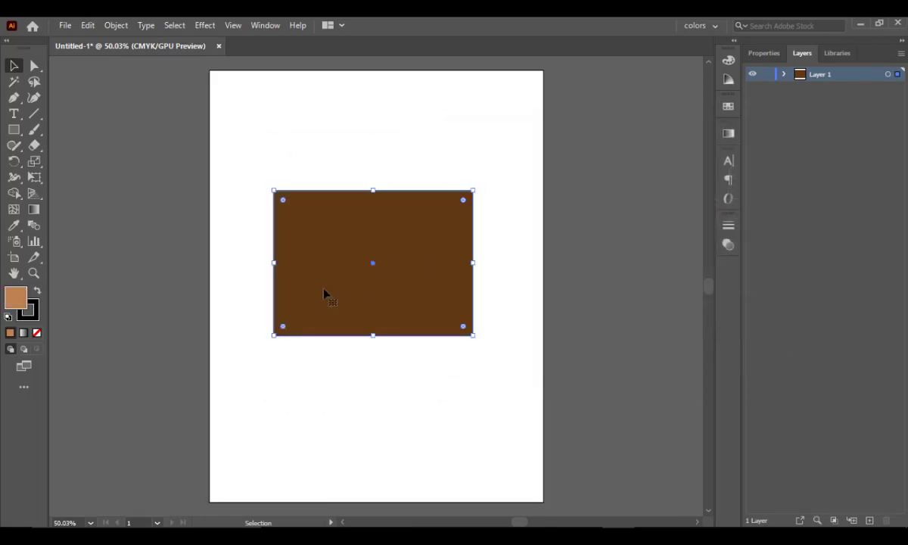
{"action": "double_click", "coordinate": [22, 300]}
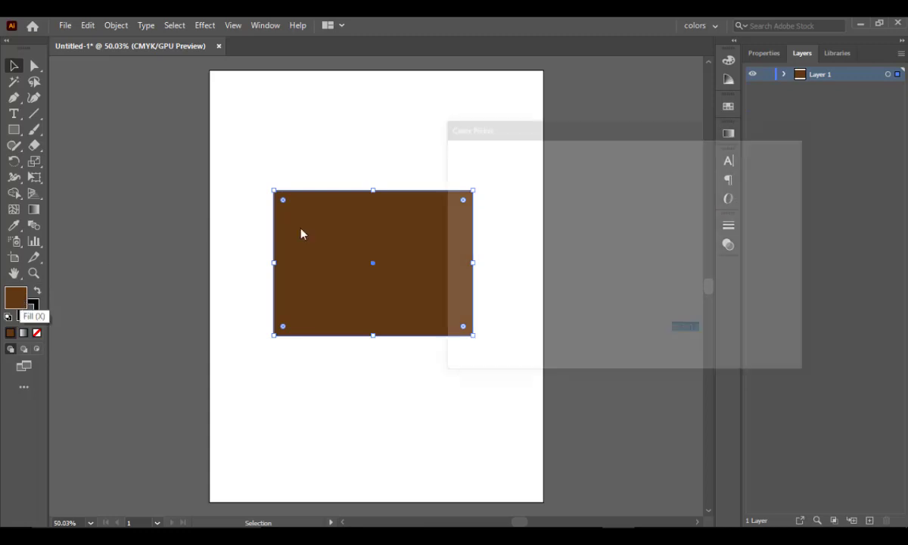
{"action": "left_click", "coordinate": [550, 209]}
{"action": "left_click", "coordinate": [575, 190]}
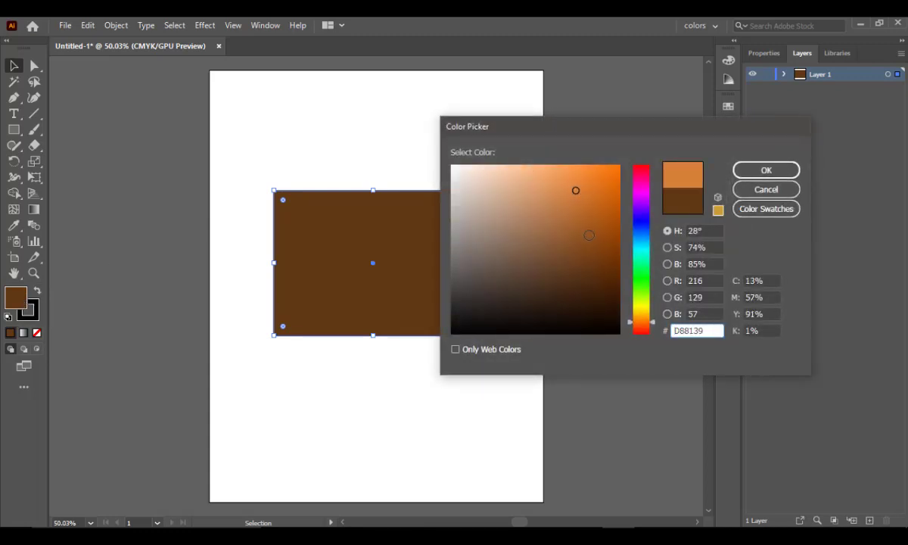
{"action": "left_click_drag", "start_coordinate": [639, 220], "coordinate": [641, 266]}
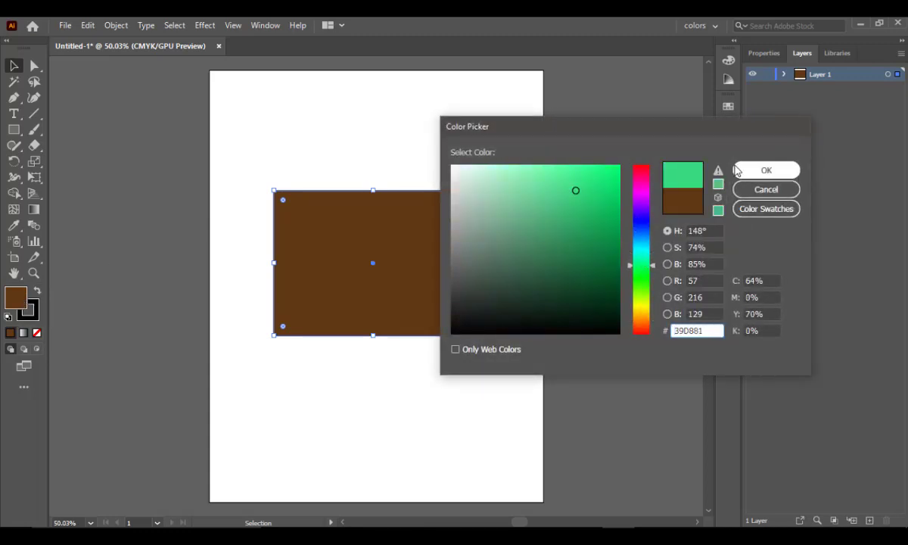
{"action": "left_click", "coordinate": [766, 169]}
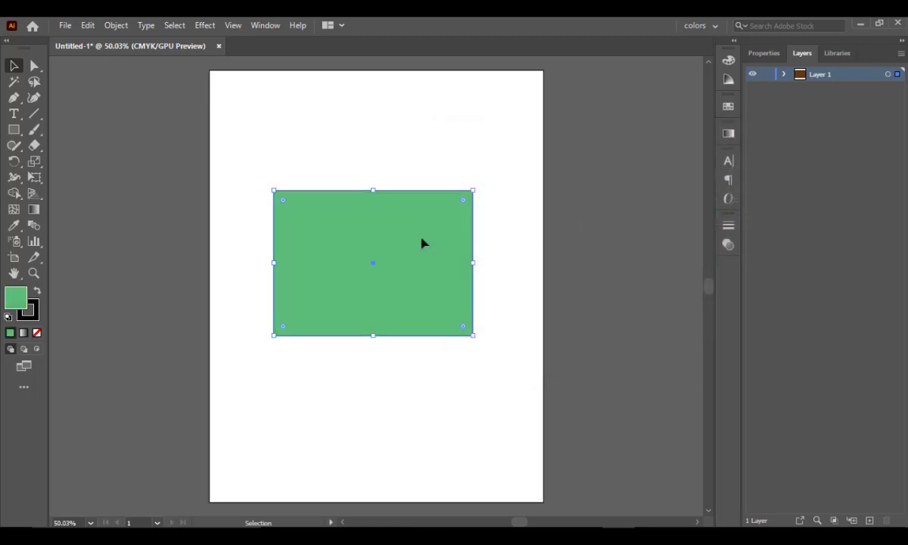
Step: Remove the green rectangle's stroke, make its fill active again and isolate the rectangle for editing
{"action": "left_click", "coordinate": [381, 160]}
{"action": "left_click", "coordinate": [363, 259]}
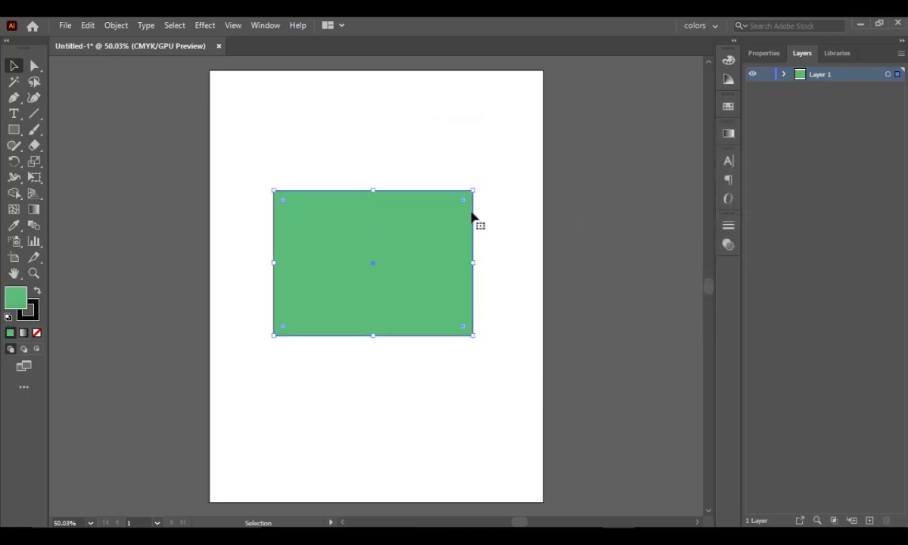
{"action": "left_click", "coordinate": [31, 307]}
{"action": "left_click", "coordinate": [36, 332]}
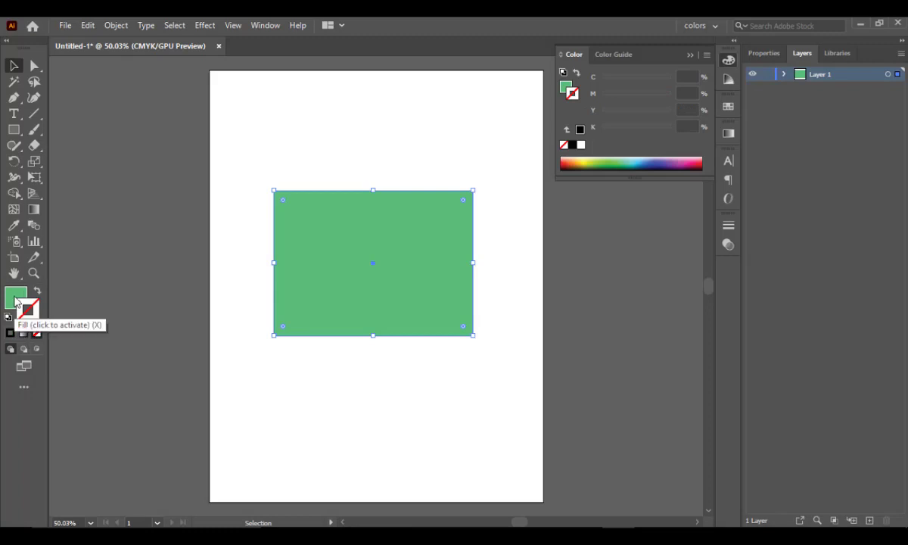
{"action": "left_click", "coordinate": [16, 300]}
{"action": "left_click", "coordinate": [690, 55]}
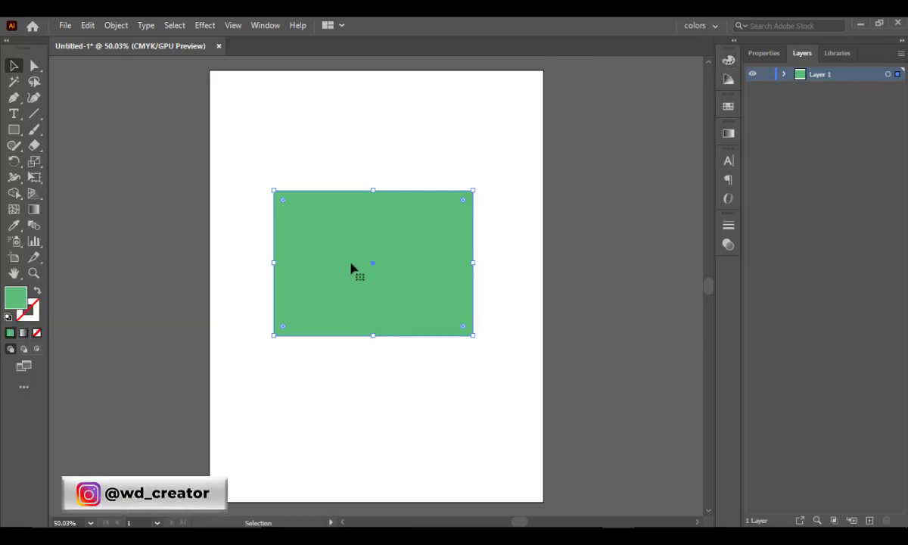
{"action": "double_click", "coordinate": [357, 261]}
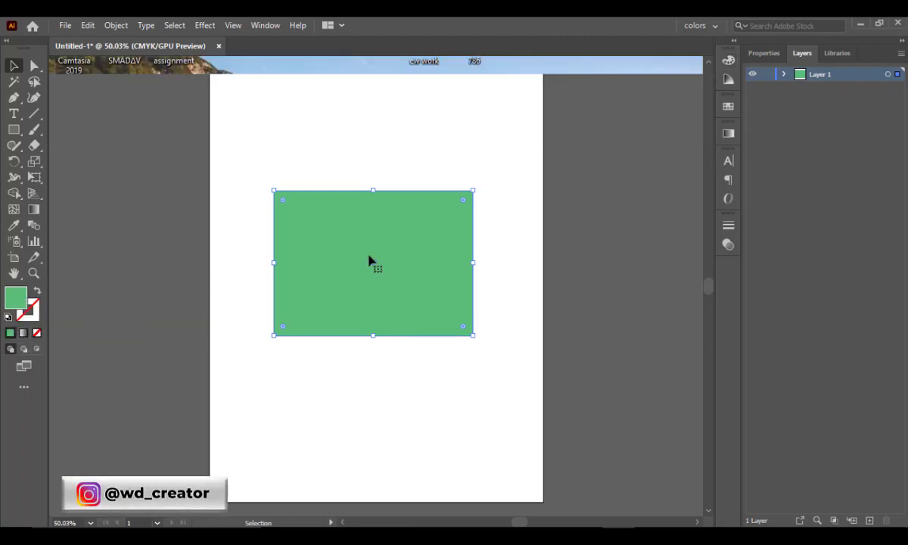
Step: Try the brown swirl pattern, the green pattern and the black radial fade swatch as the rectangle's fill
{"action": "left_click", "coordinate": [728, 106]}
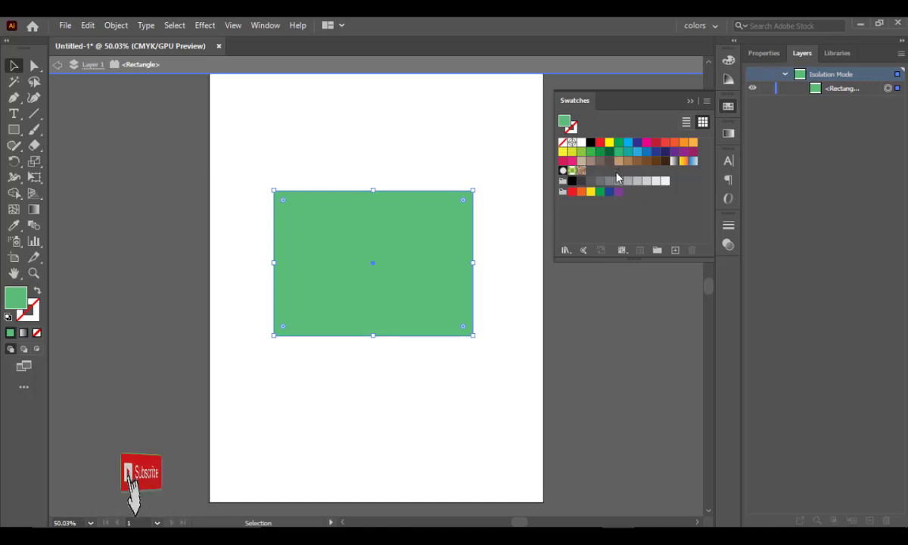
{"action": "left_click", "coordinate": [581, 171]}
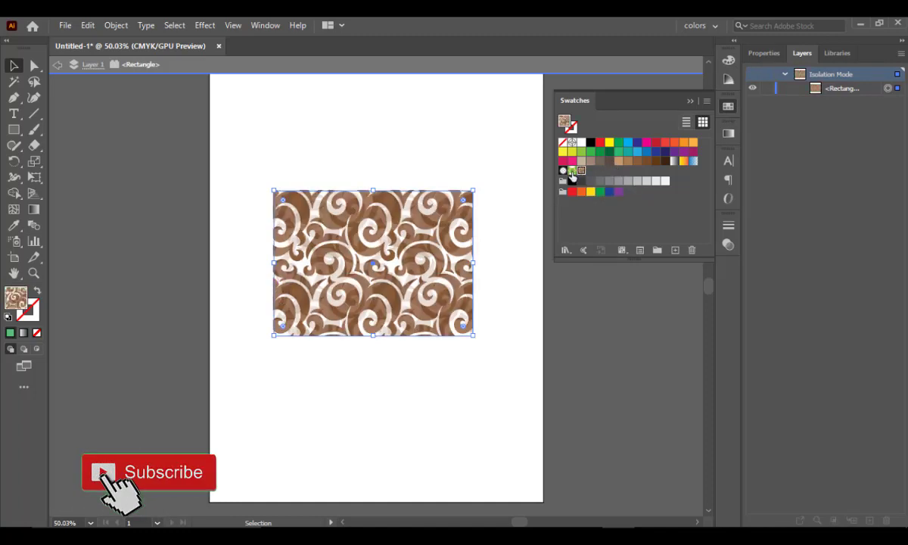
{"action": "left_click", "coordinate": [572, 171]}
{"action": "left_click", "coordinate": [563, 171]}
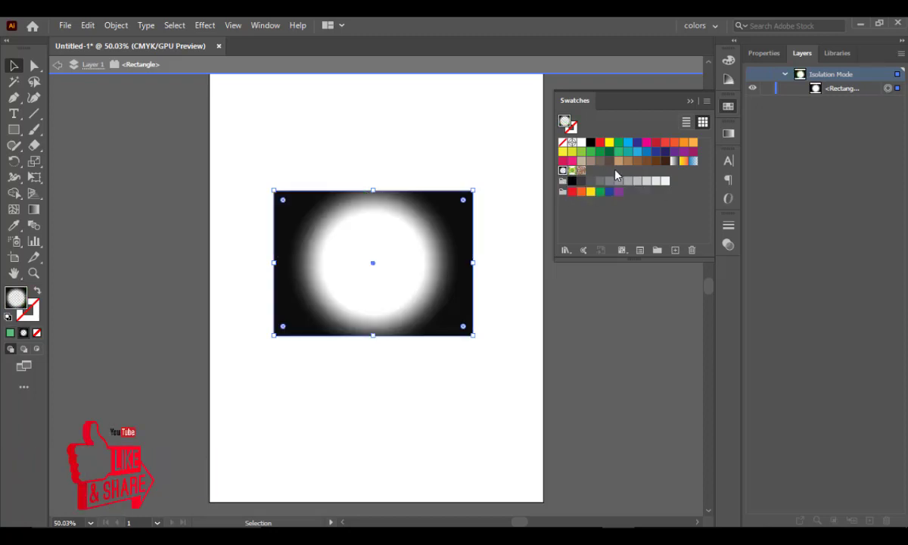
Step: Try the blue, yellow-to-red and white-to-black gradient swatches in turn as the rectangle's fill
{"action": "left_click", "coordinate": [693, 161]}
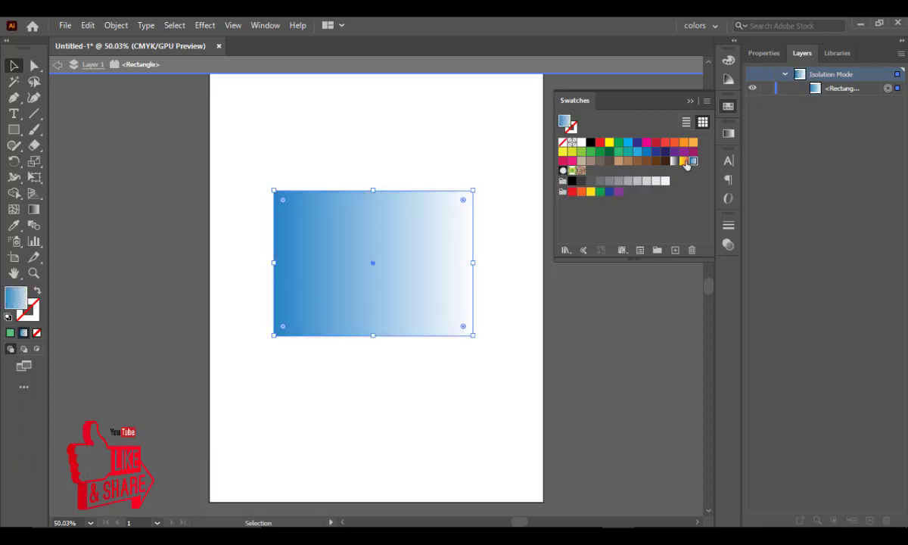
{"action": "left_click", "coordinate": [683, 160]}
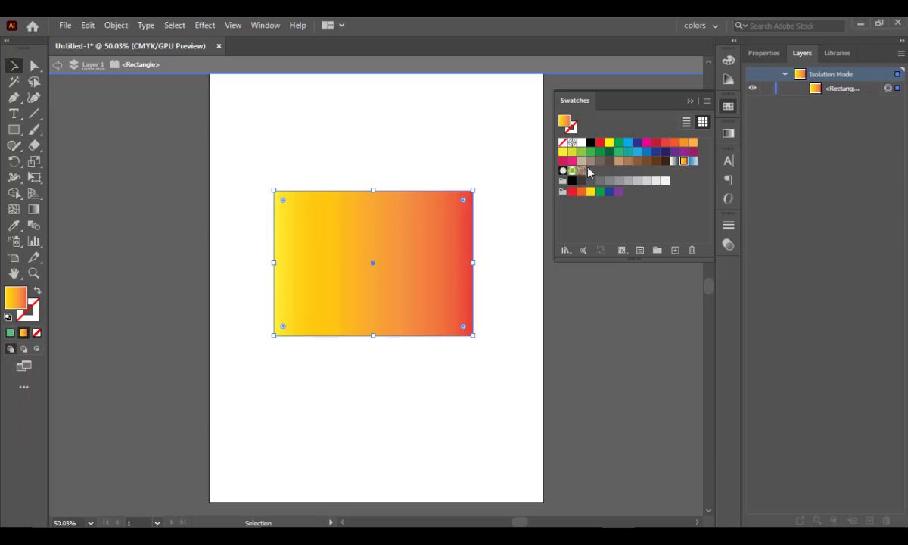
{"action": "left_click", "coordinate": [671, 162]}
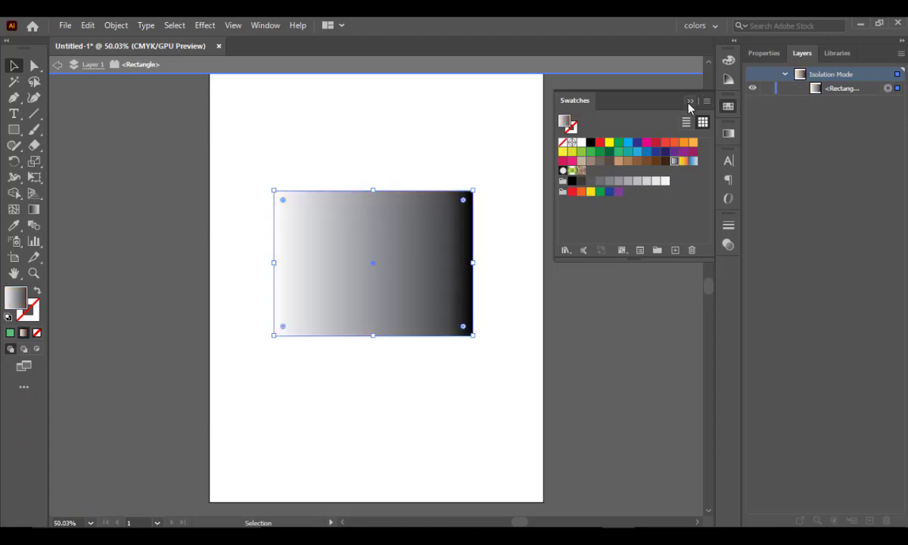
{"action": "left_click", "coordinate": [690, 101]}
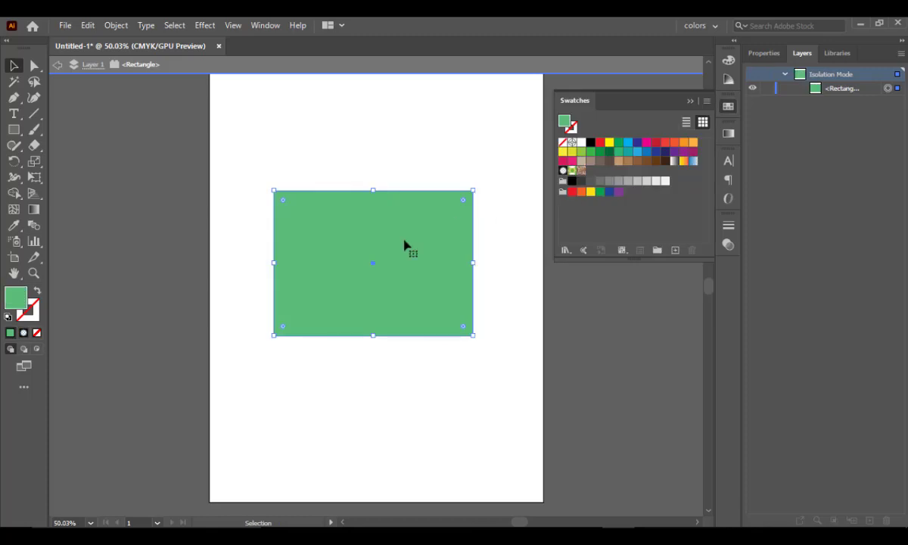
Step: Set the rectangle's fill to the brighter green 54E87E with the Color Picker
{"action": "double_click", "coordinate": [13, 299]}
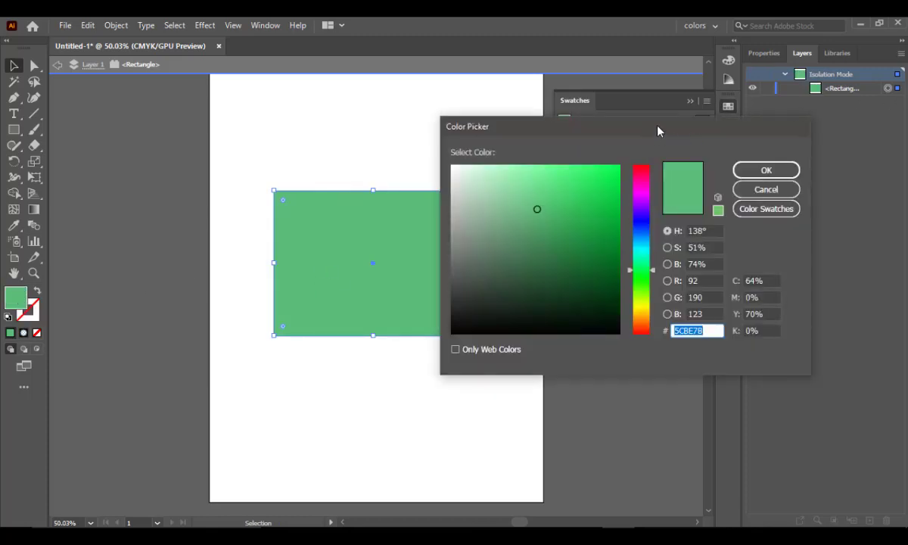
{"action": "left_click_drag", "start_coordinate": [657, 130], "coordinate": [717, 246]}
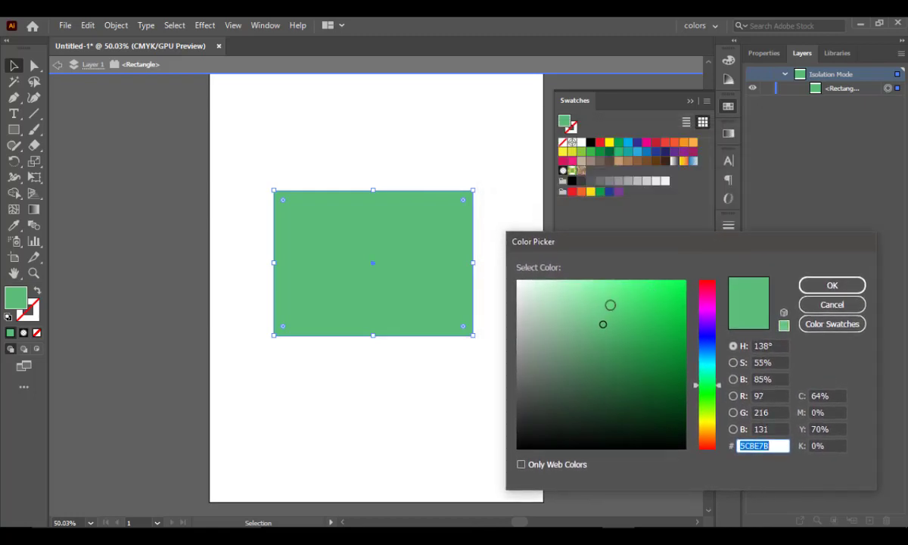
{"action": "left_click_drag", "start_coordinate": [609, 304], "coordinate": [625, 294]}
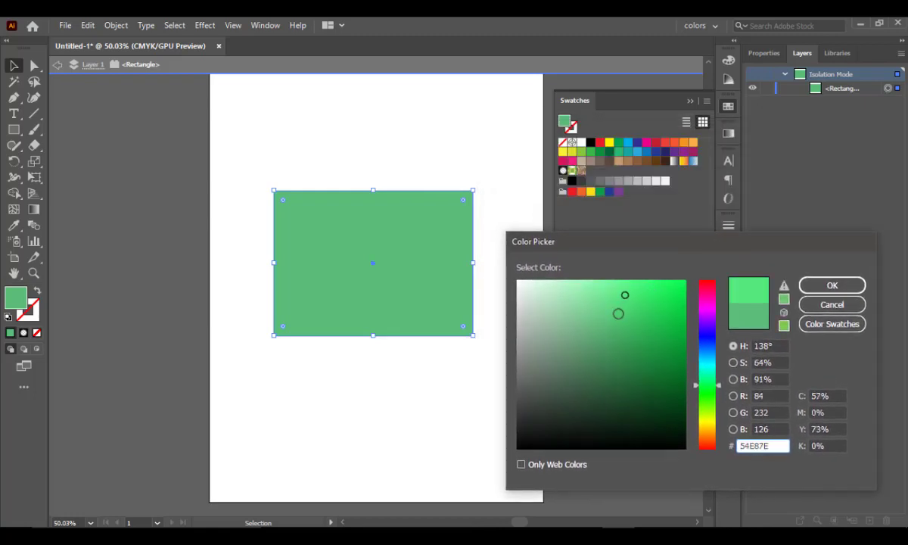
{"action": "left_click", "coordinate": [851, 284]}
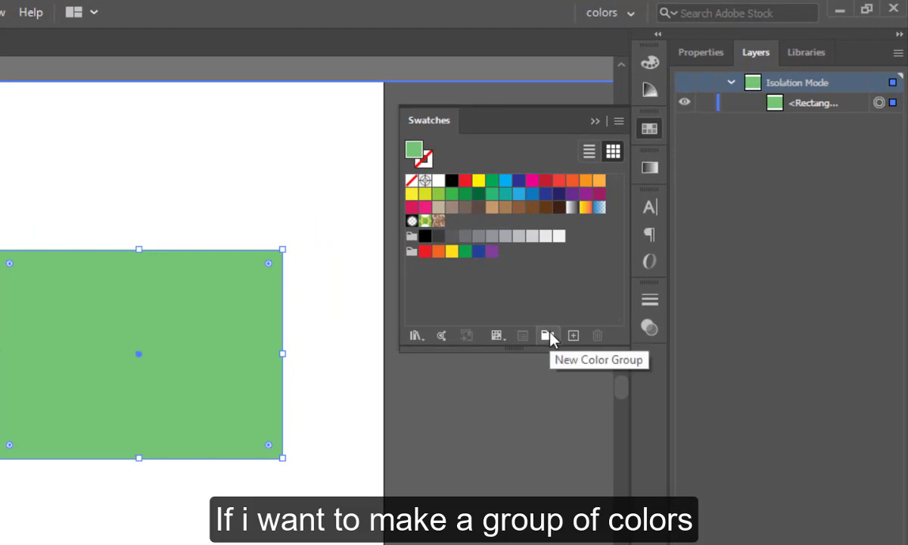
Step: Create a new color group named colors from the selected green rectangle artwork, including swatches for tints
{"action": "left_click", "coordinate": [548, 336]}
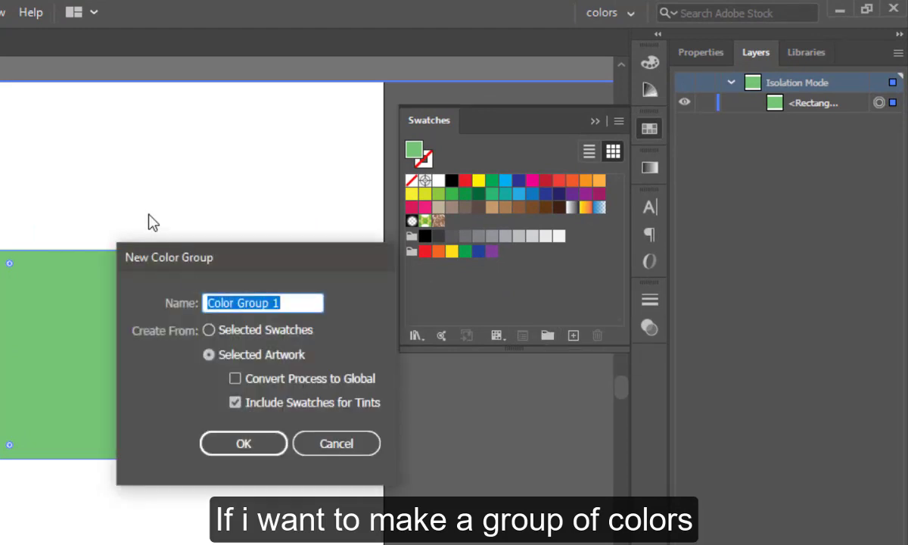
{"action": "type", "text": "colo"}
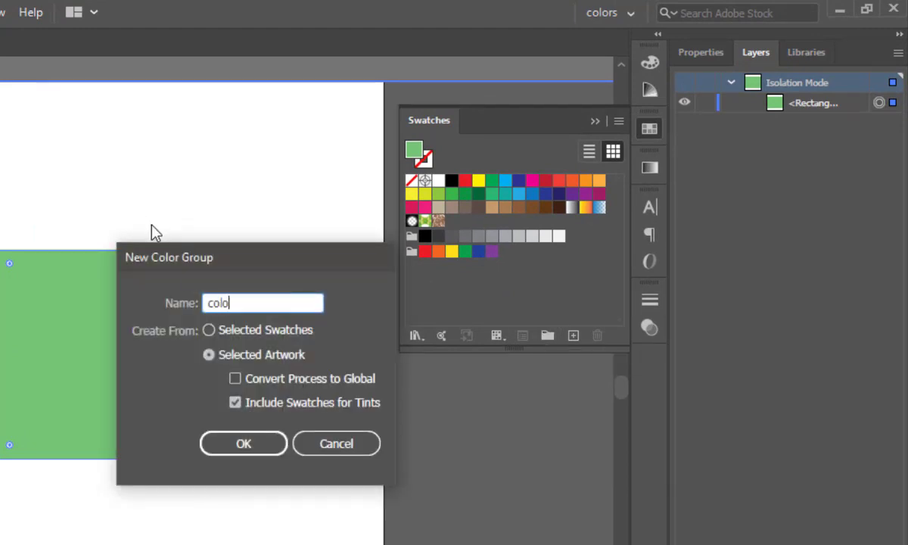
{"action": "type", "text": "rs"}
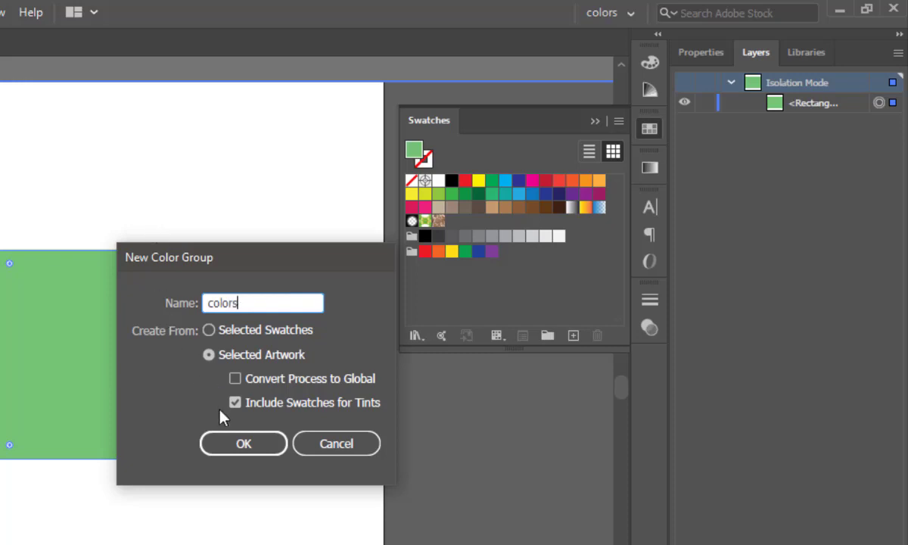
{"action": "left_click", "coordinate": [243, 445]}
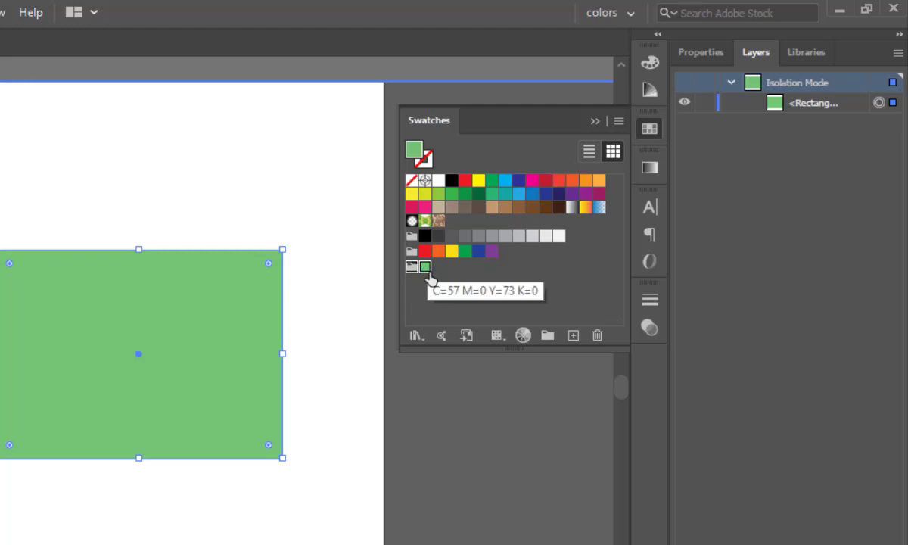
{"action": "left_click_drag", "start_coordinate": [425, 266], "coordinate": [217, 327]}
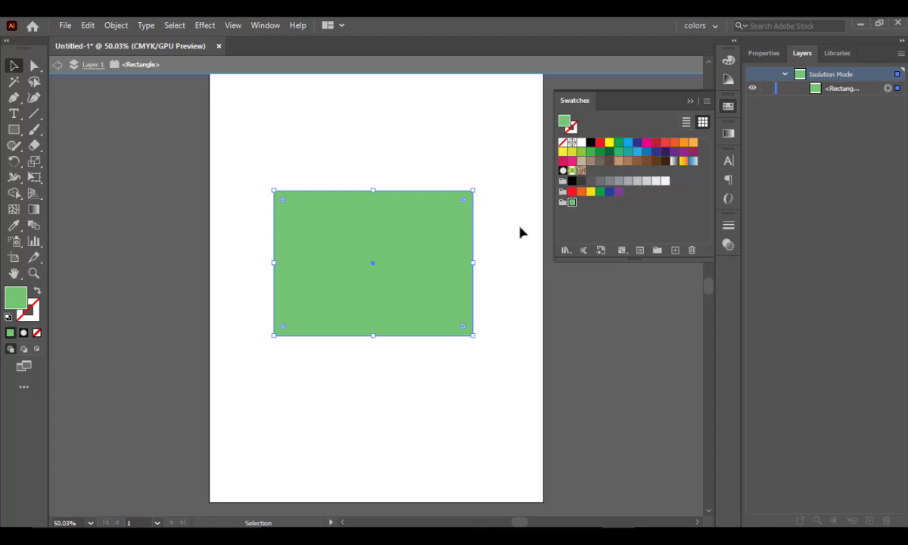
Step: Set the rectangle's fill to light blue 55C3E5 with the Color Picker and add that fill to the ungrouped swatches
{"action": "double_click", "coordinate": [17, 298]}
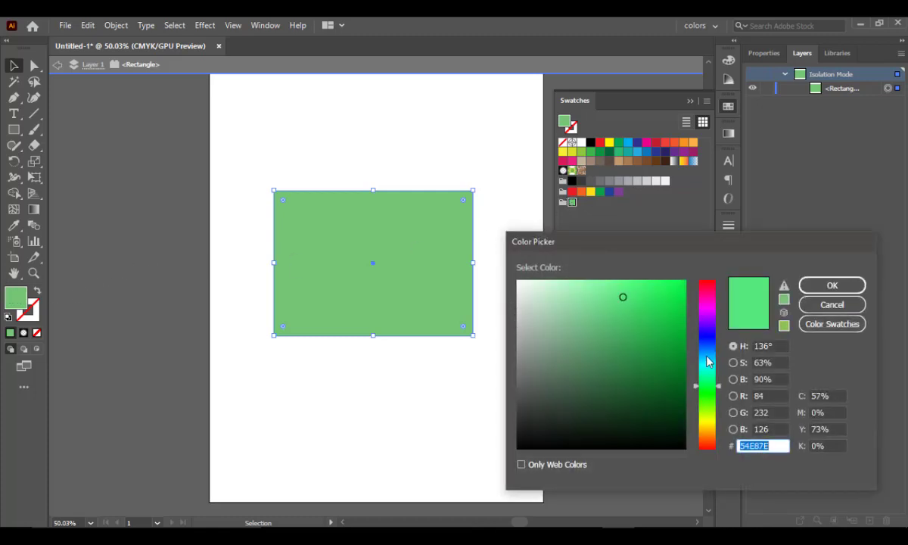
{"action": "left_click_drag", "start_coordinate": [709, 362], "coordinate": [710, 336]}
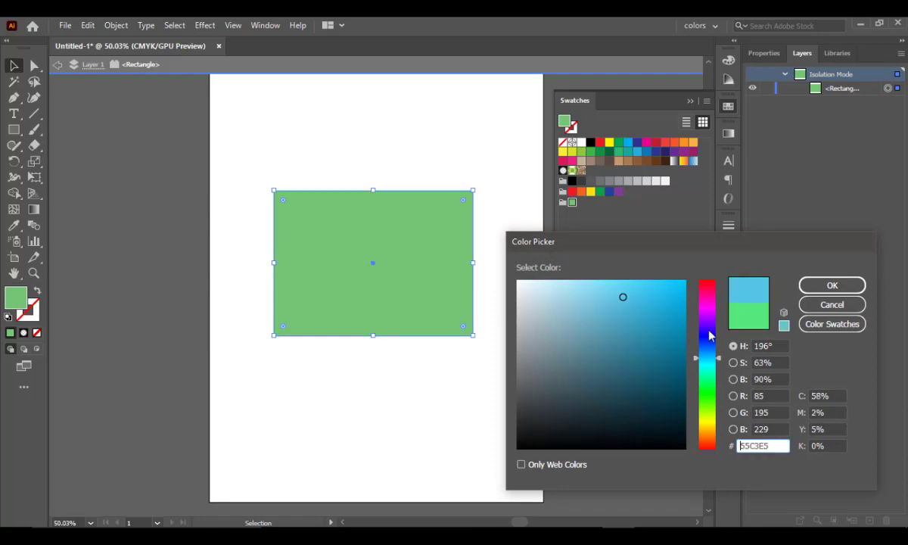
{"action": "left_click", "coordinate": [830, 285]}
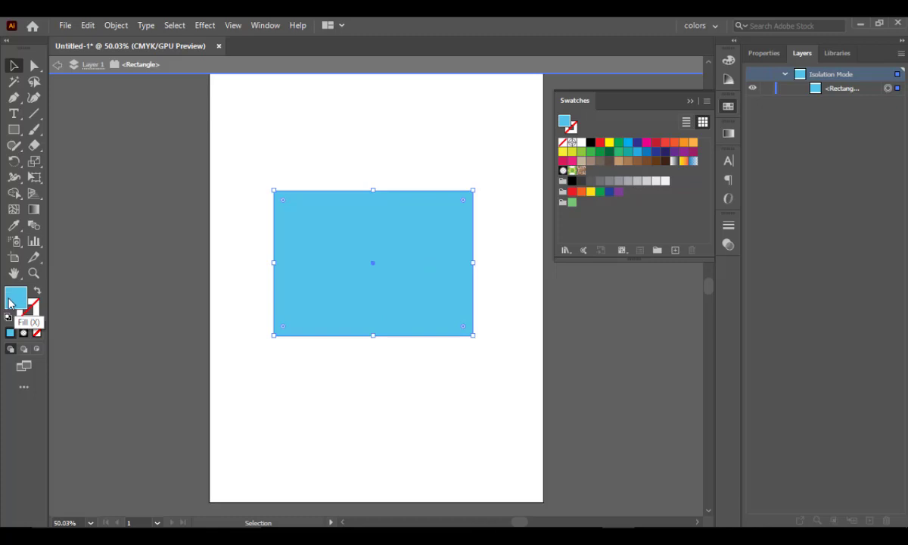
{"action": "left_click_drag", "start_coordinate": [177, 301], "coordinate": [582, 205]}
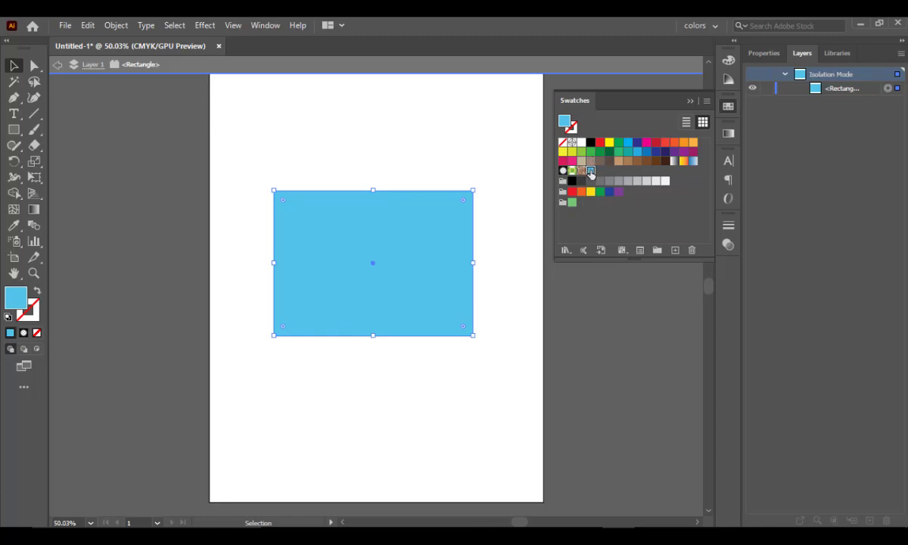
Step: Change the rectangle's fill to a pinkish purple by shifting the hue in the Color Picker
{"action": "double_click", "coordinate": [16, 297]}
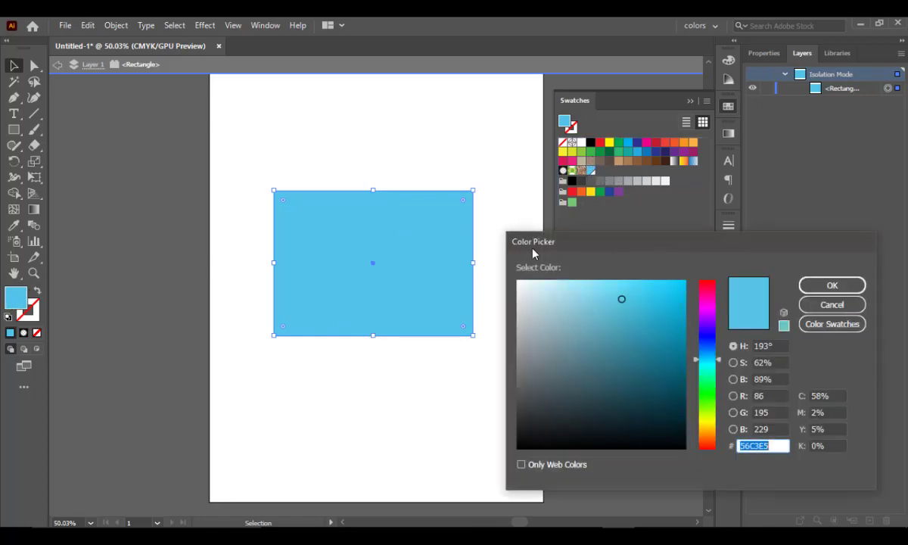
{"action": "left_click_drag", "start_coordinate": [706, 326], "coordinate": [707, 301]}
{"action": "left_click", "coordinate": [831, 286]}
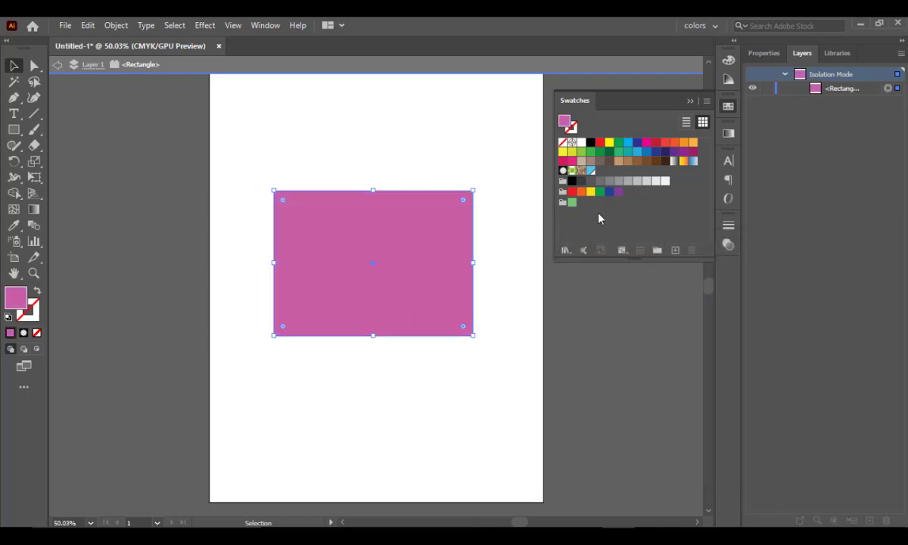
Step: Save the pink fill as a global process CMYK swatch in the color group holding the green swatch
{"action": "left_click", "coordinate": [563, 203]}
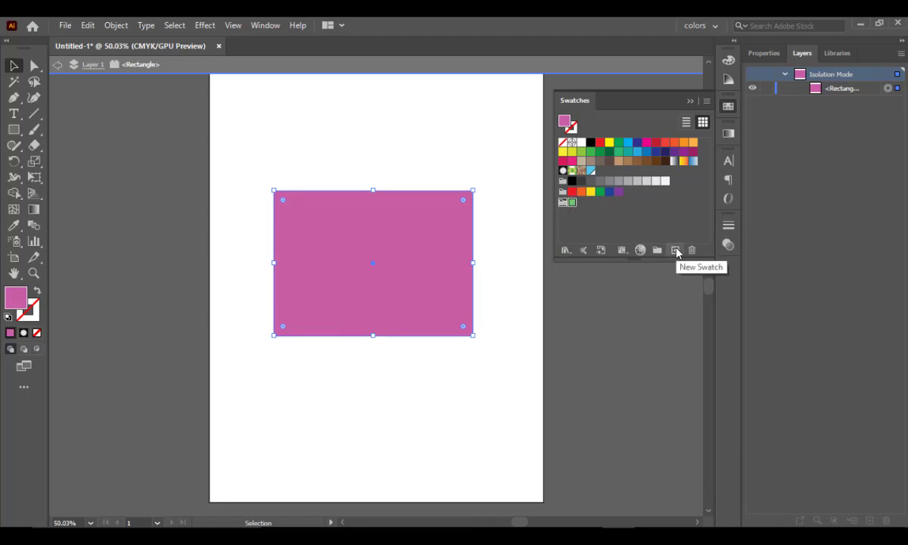
{"action": "left_click", "coordinate": [675, 250]}
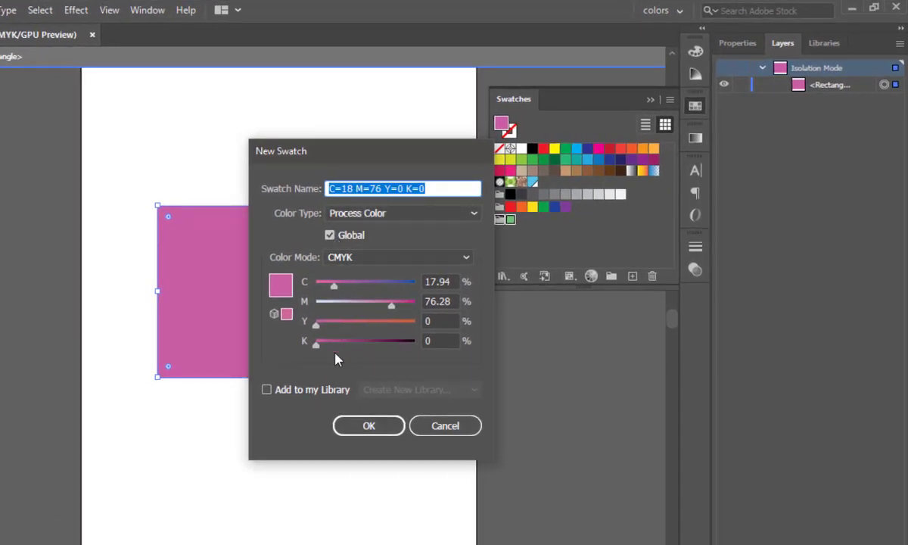
{"action": "left_click", "coordinate": [357, 427]}
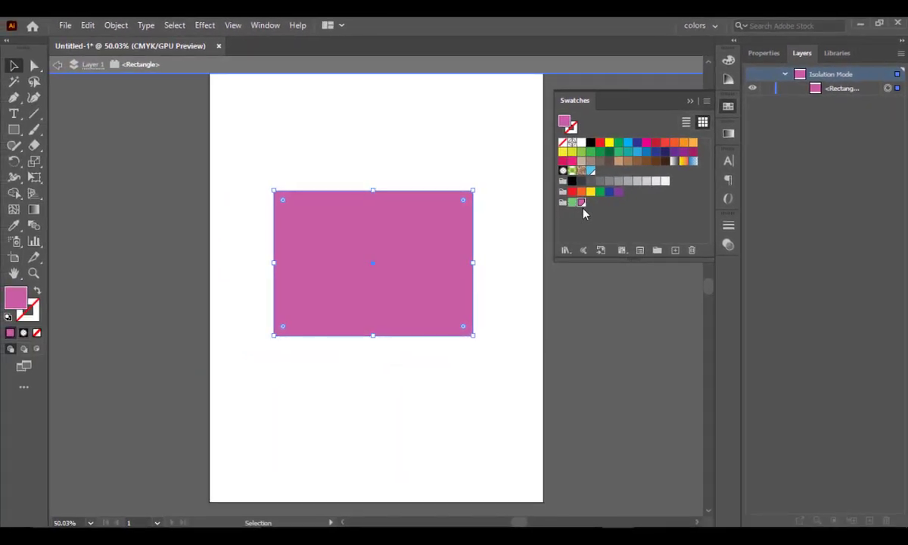
Step: Reselect the rectangle and try the white-to-black, orange-yellow and blue gradient swatches as its fill, ending on white-to-black
{"action": "left_click", "coordinate": [485, 301]}
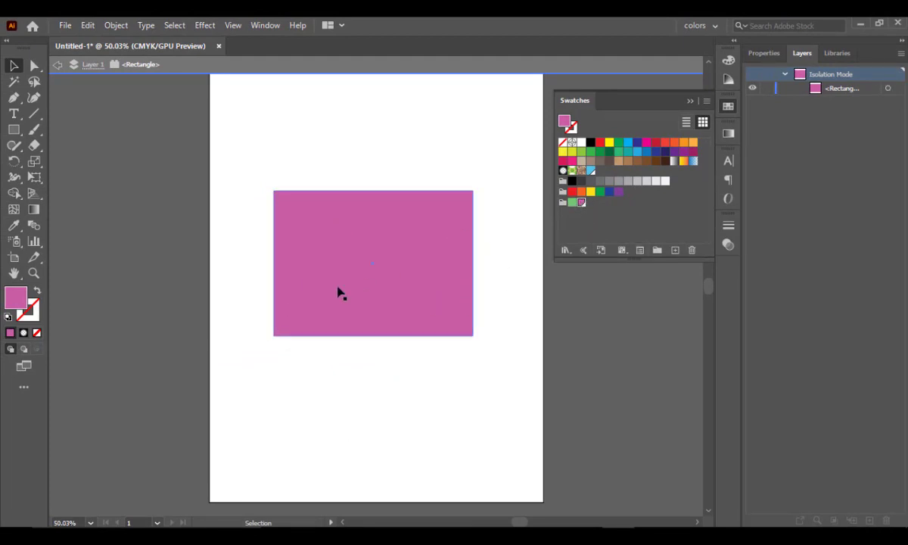
{"action": "left_click", "coordinate": [397, 278]}
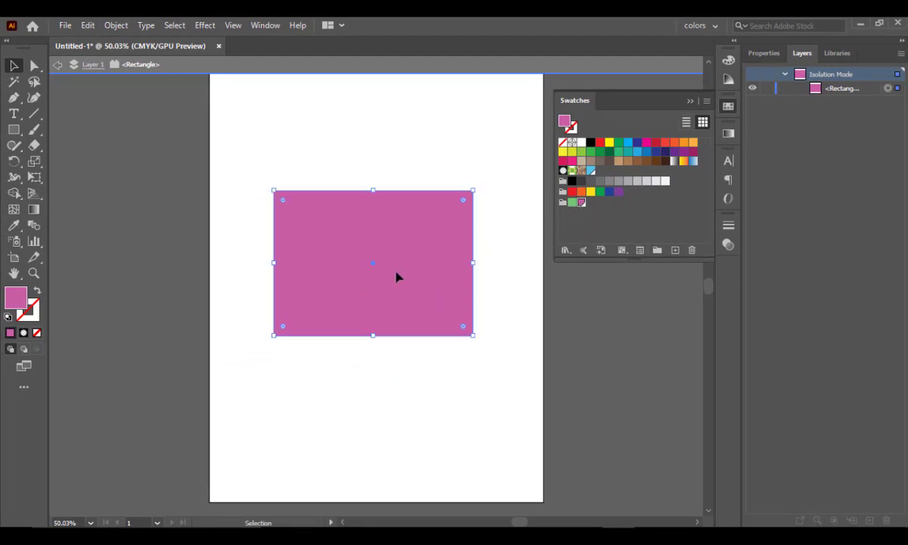
{"action": "left_click", "coordinate": [673, 163]}
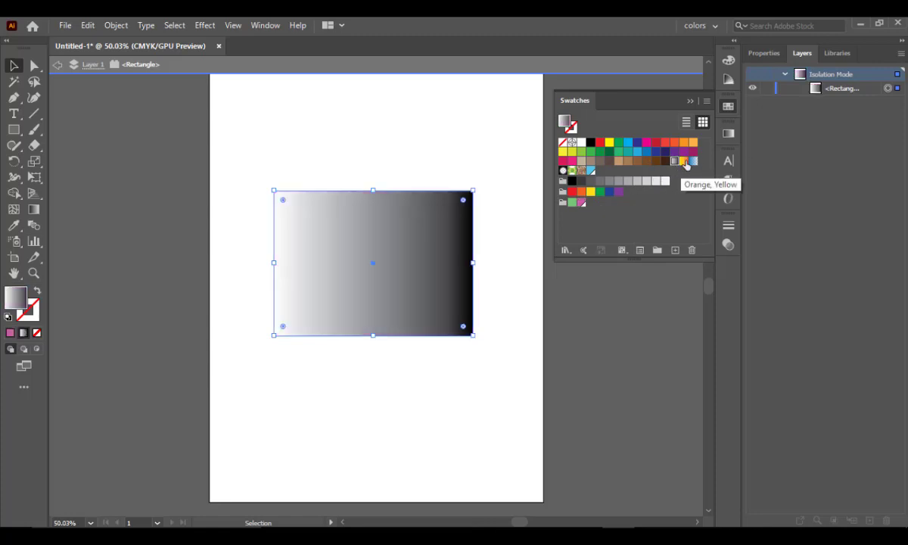
{"action": "left_click", "coordinate": [685, 162]}
{"action": "left_click", "coordinate": [693, 161]}
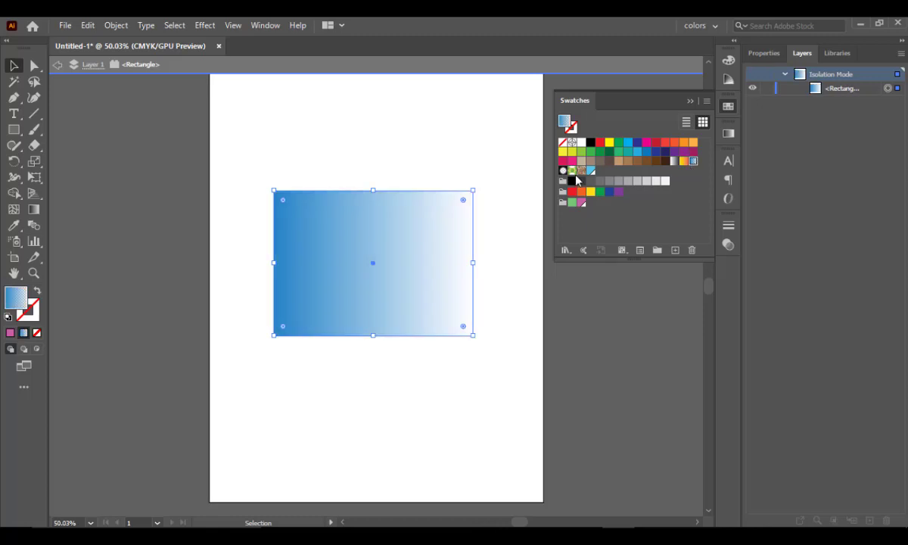
{"action": "left_click", "coordinate": [683, 162]}
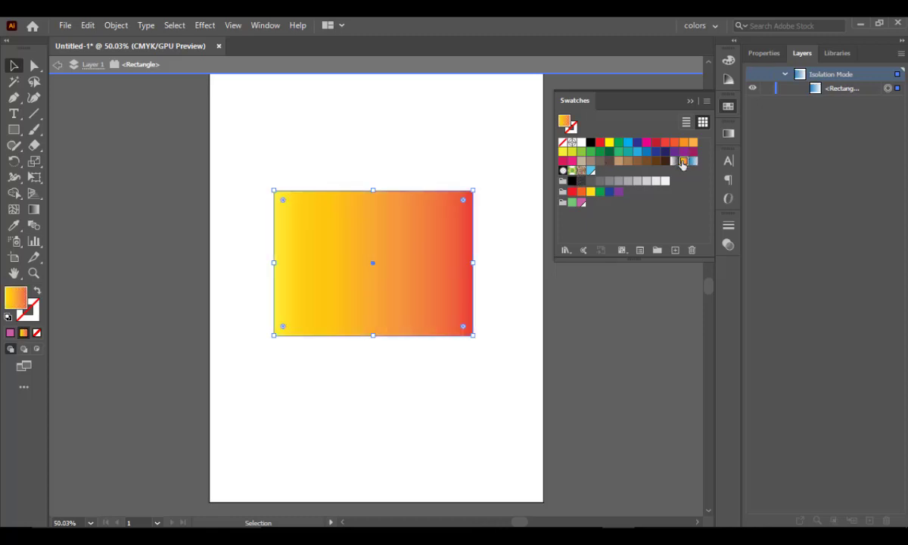
{"action": "left_click", "coordinate": [675, 161]}
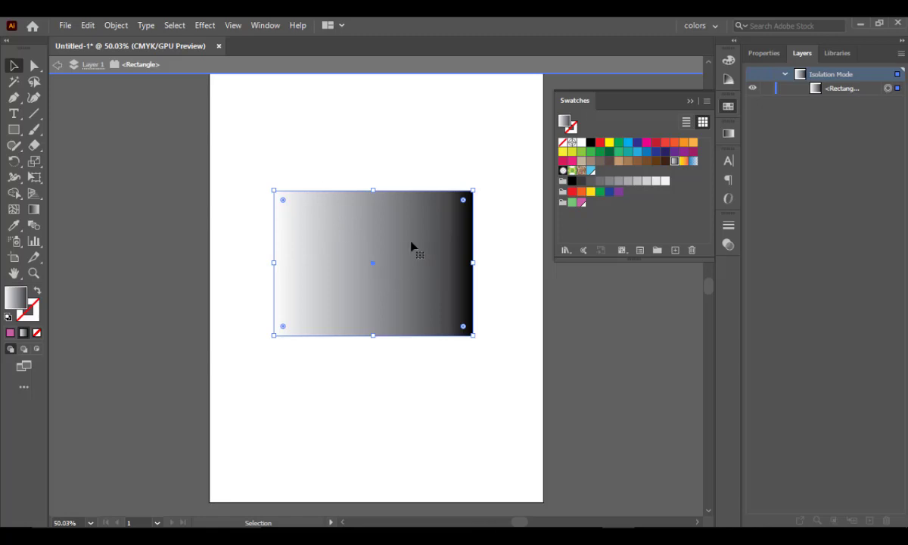
Step: Delete the rectangle and draw a new, similarly sized one in the middle of the artboard
{"action": "key", "text": "Delete"}
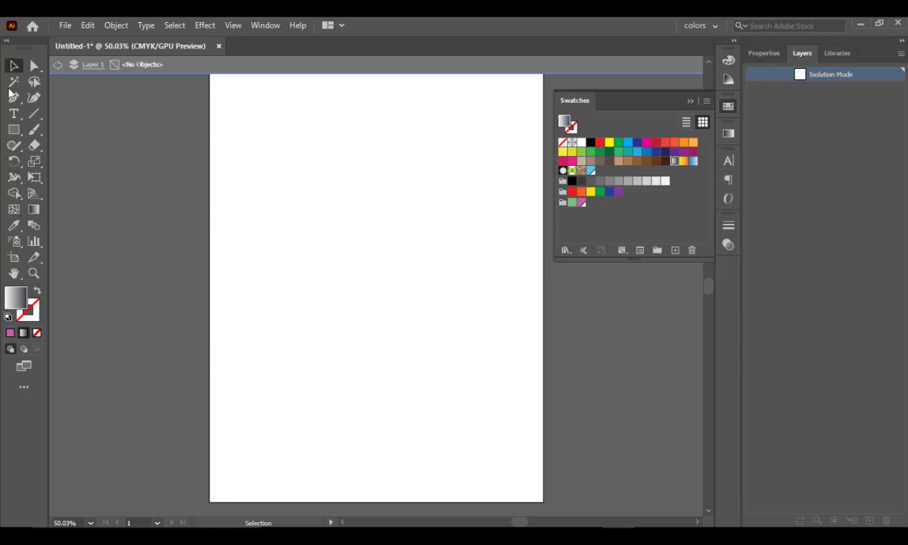
{"action": "left_click", "coordinate": [14, 129]}
{"action": "left_click_drag", "start_coordinate": [271, 218], "coordinate": [470, 350]}
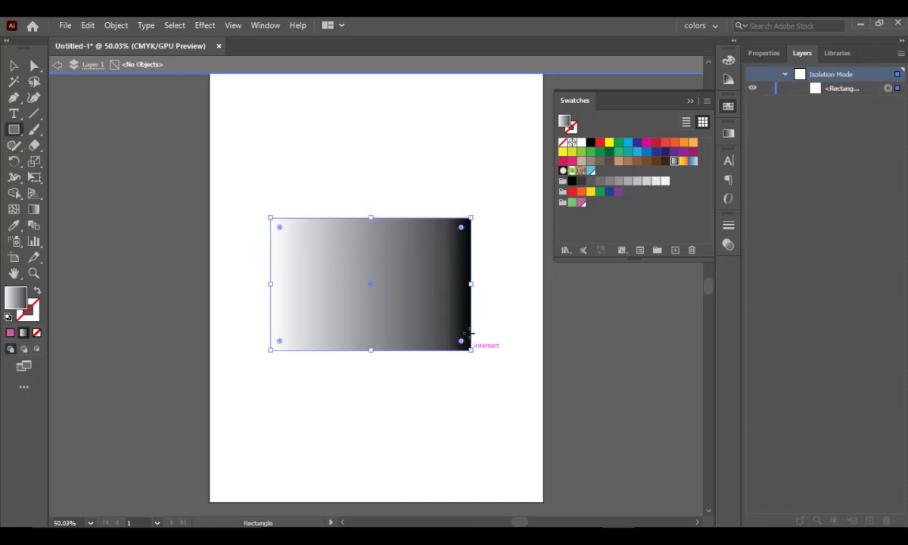
{"action": "left_click", "coordinate": [14, 66]}
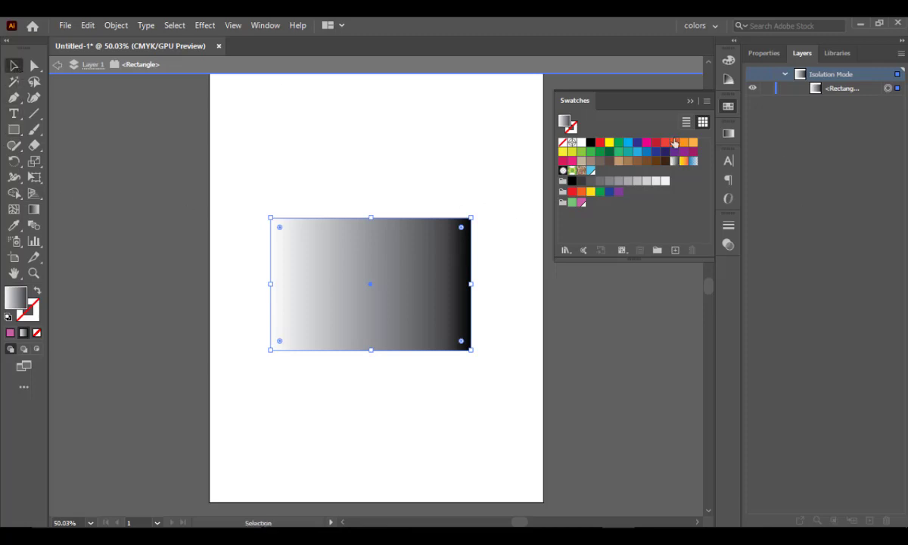
Step: Collapse the swatches and set the new rectangle's fill to teal 3F8291 with the Color Picker
{"action": "left_click", "coordinate": [690, 100]}
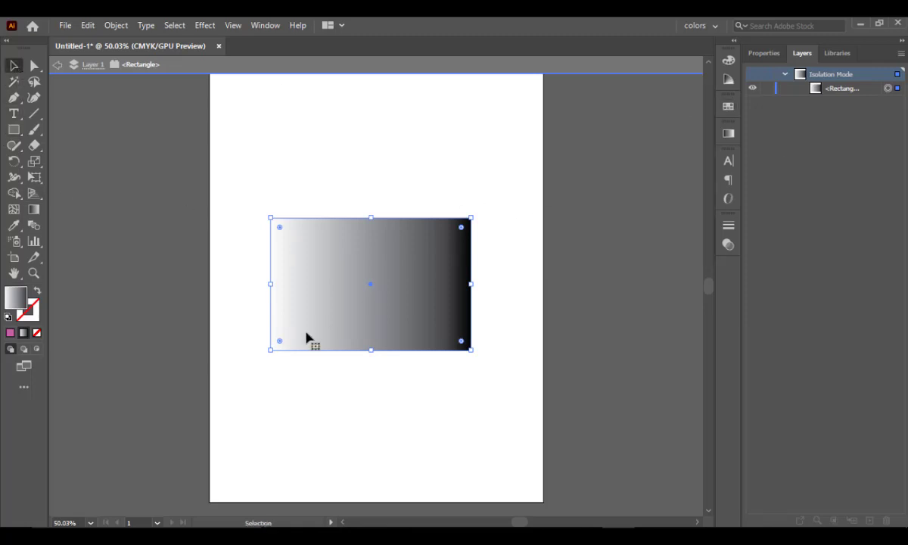
{"action": "double_click", "coordinate": [19, 303]}
{"action": "left_click_drag", "start_coordinate": [521, 285], "coordinate": [613, 352]}
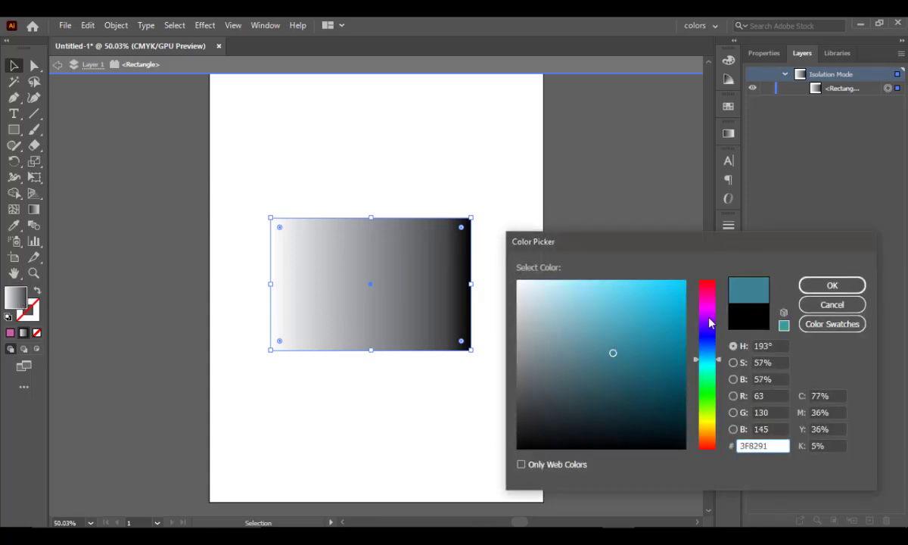
{"action": "left_click", "coordinate": [830, 288]}
{"action": "left_click", "coordinate": [385, 201]}
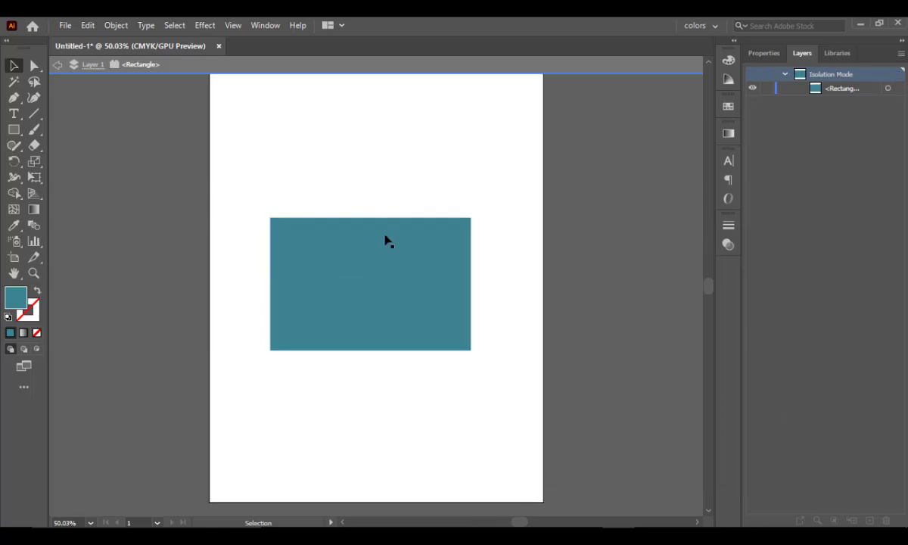
{"action": "left_click", "coordinate": [382, 298]}
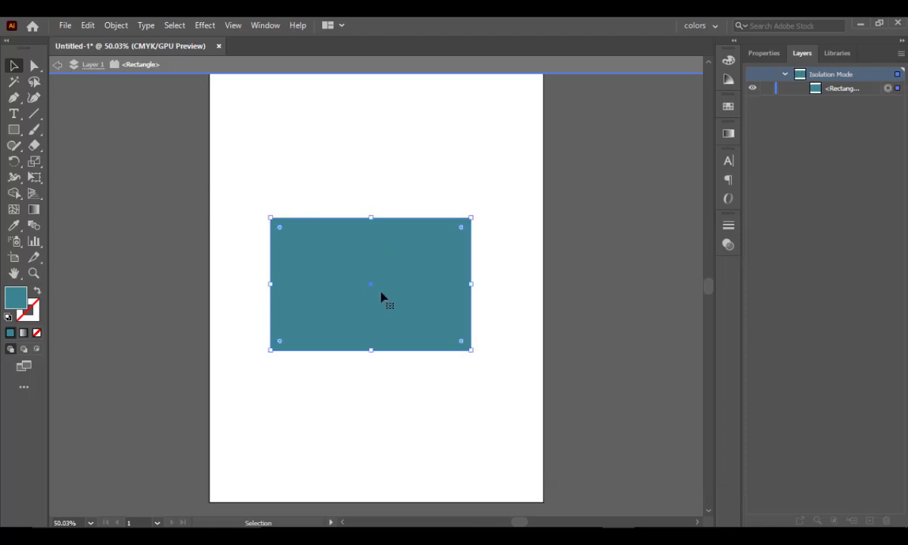
Step: Exit isolation mode and draw a small teal square above the rectangle, near the artboard's upper-left corner
{"action": "double_click", "coordinate": [349, 204]}
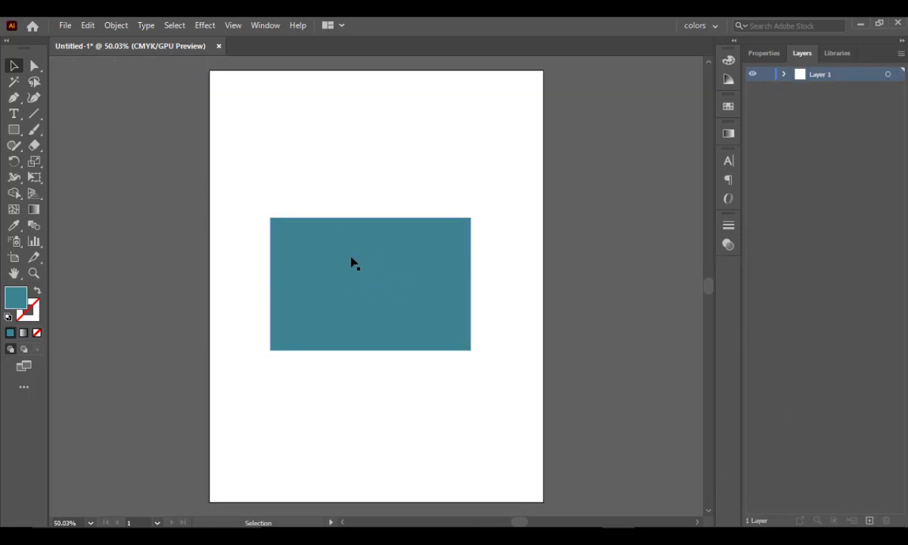
{"action": "left_click", "coordinate": [14, 129]}
{"action": "left_click_drag", "start_coordinate": [270, 98], "coordinate": [323, 151]}
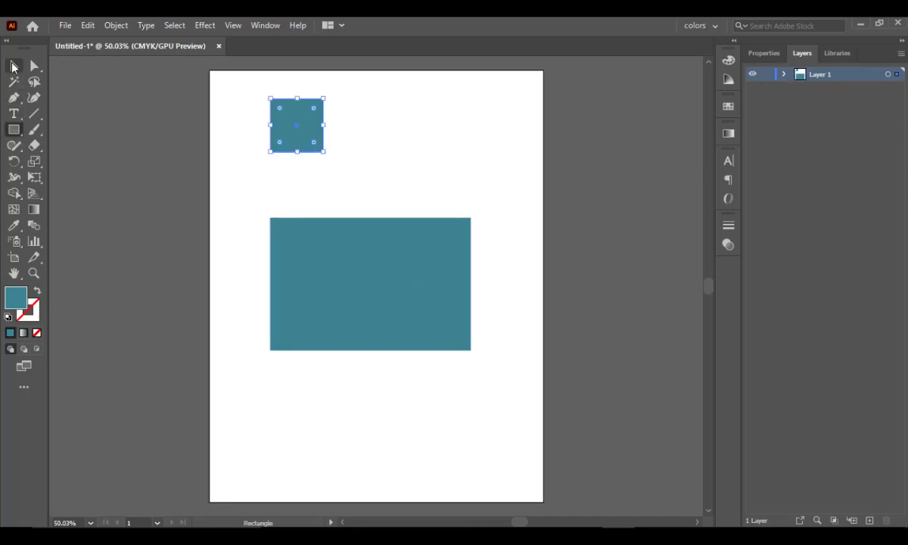
{"action": "left_click", "coordinate": [13, 66]}
{"action": "left_click", "coordinate": [438, 174]}
{"action": "left_click", "coordinate": [304, 138]}
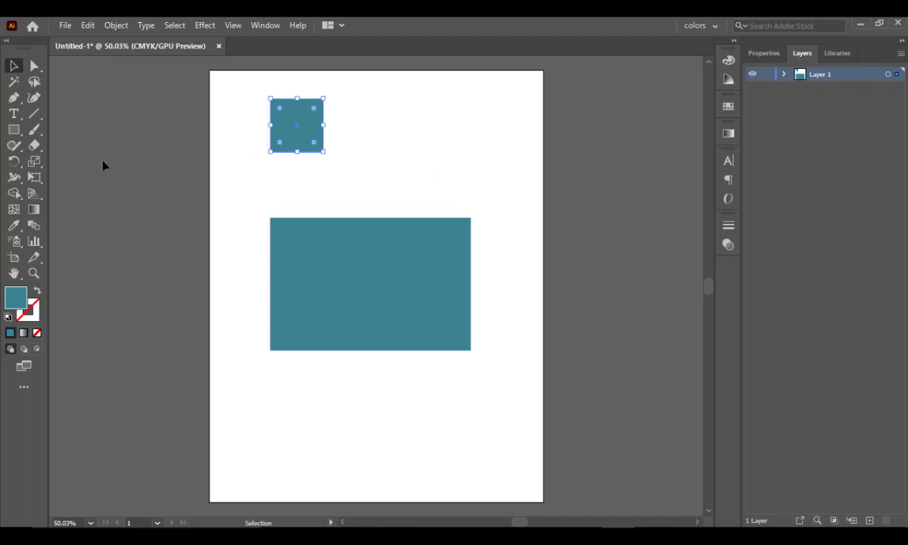
Step: Draw a small circle inside the small square with the Ellipse tool and fill it with pale blue D6E5E8
{"action": "left_click", "coordinate": [14, 129]}
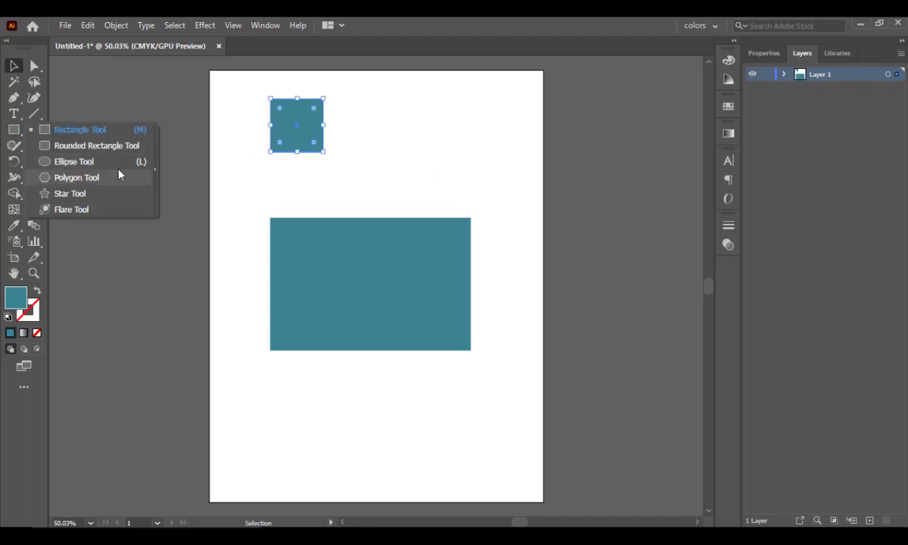
{"action": "left_click", "coordinate": [113, 161]}
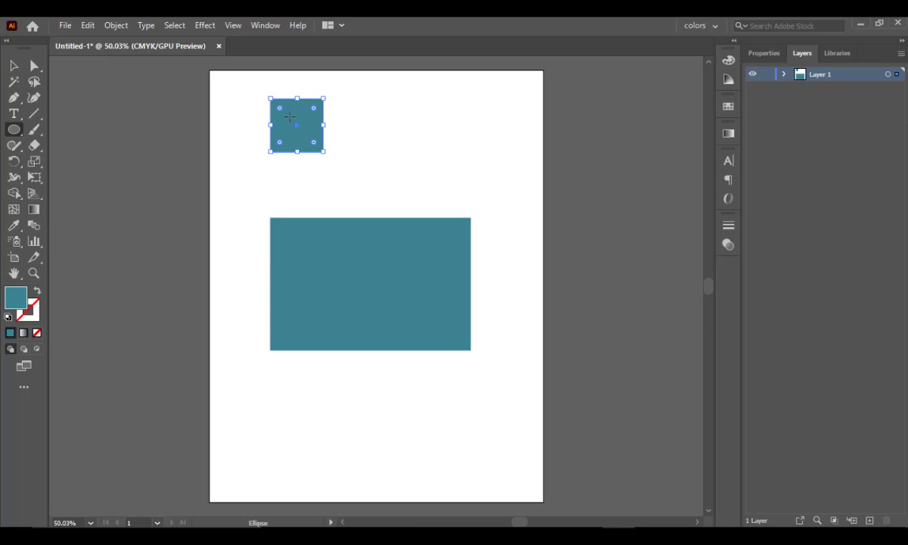
{"action": "left_click_drag", "start_coordinate": [289, 115], "coordinate": [310, 138]}
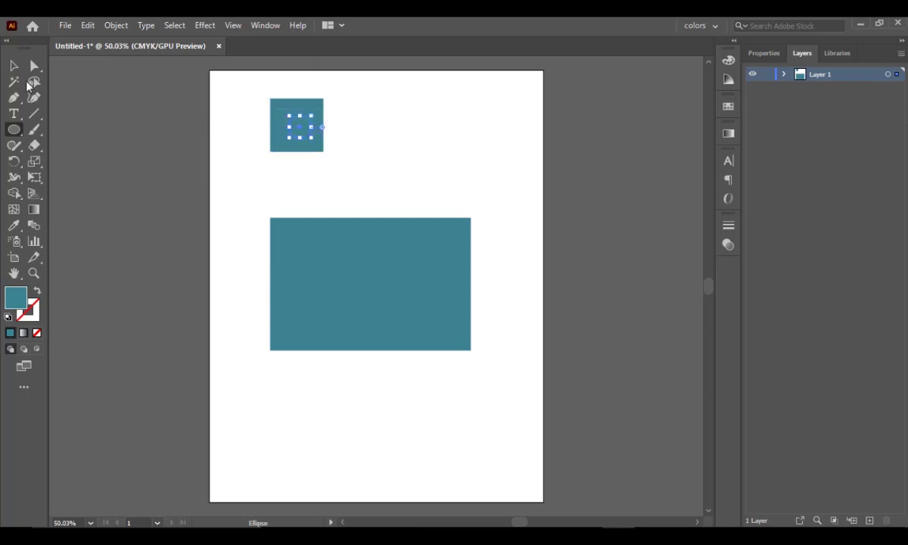
{"action": "double_click", "coordinate": [17, 299]}
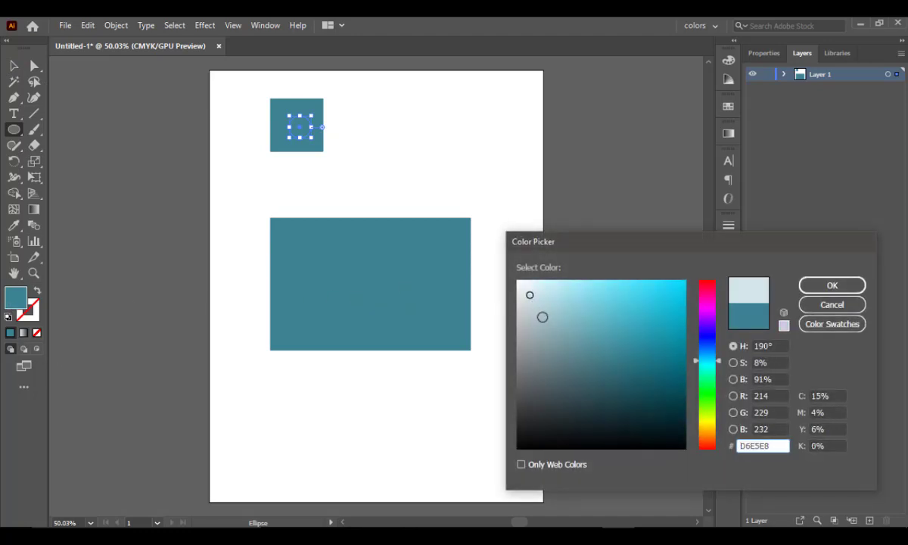
{"action": "left_click", "coordinate": [826, 288]}
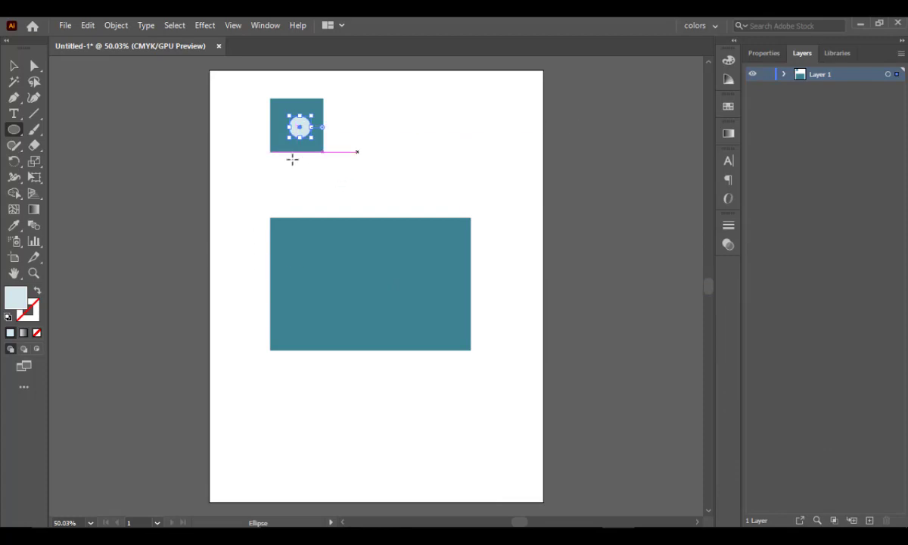
Step: Select the small teal square and its circle, and align them to each other on their horizontal centers
{"action": "left_click", "coordinate": [14, 66]}
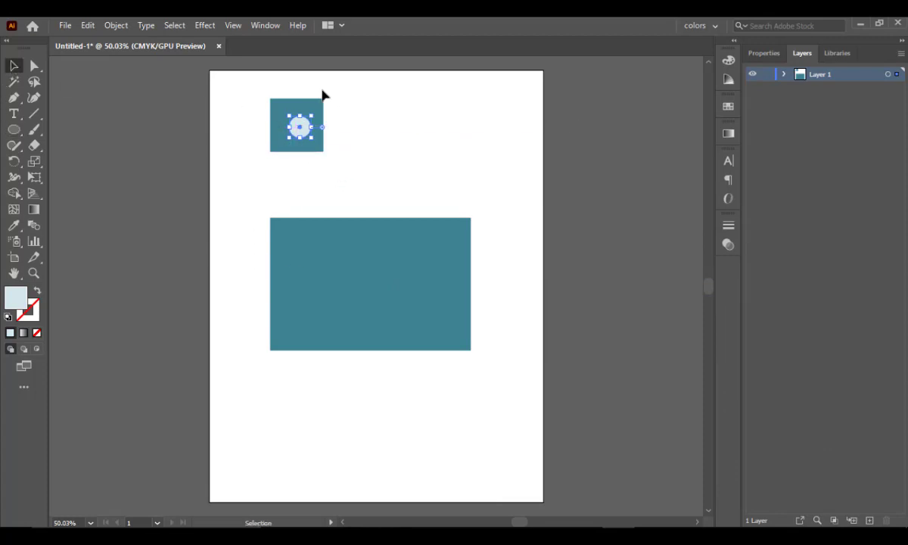
{"action": "left_click_drag", "start_coordinate": [313, 137], "coordinate": [341, 173]}
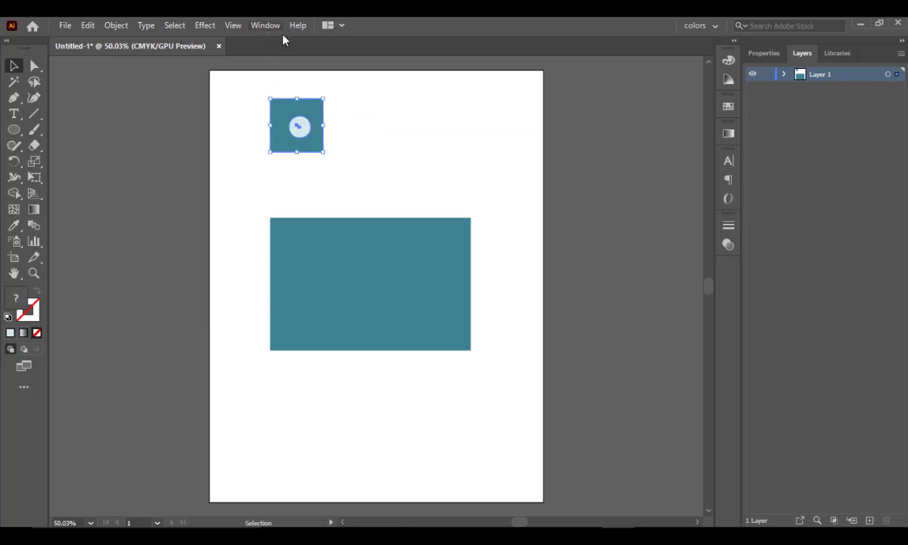
{"action": "left_click", "coordinate": [264, 25]}
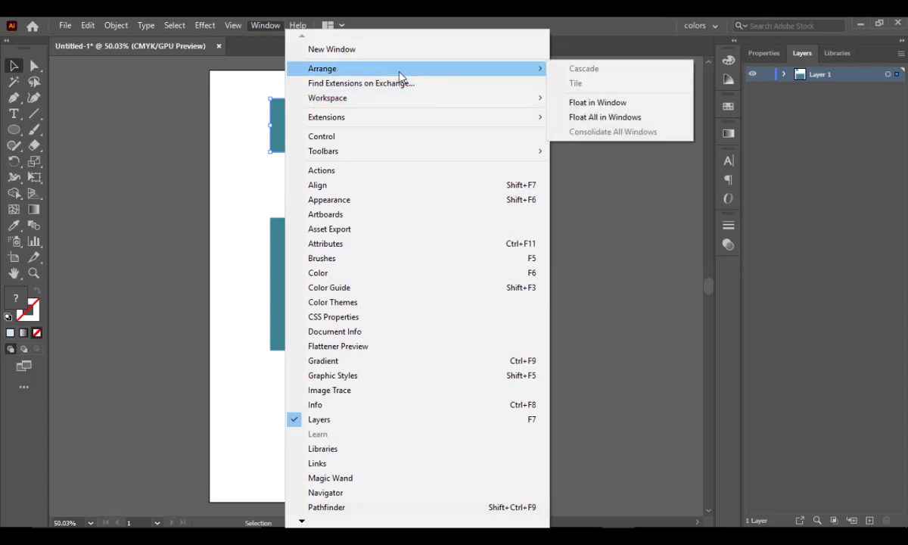
{"action": "left_click", "coordinate": [382, 191]}
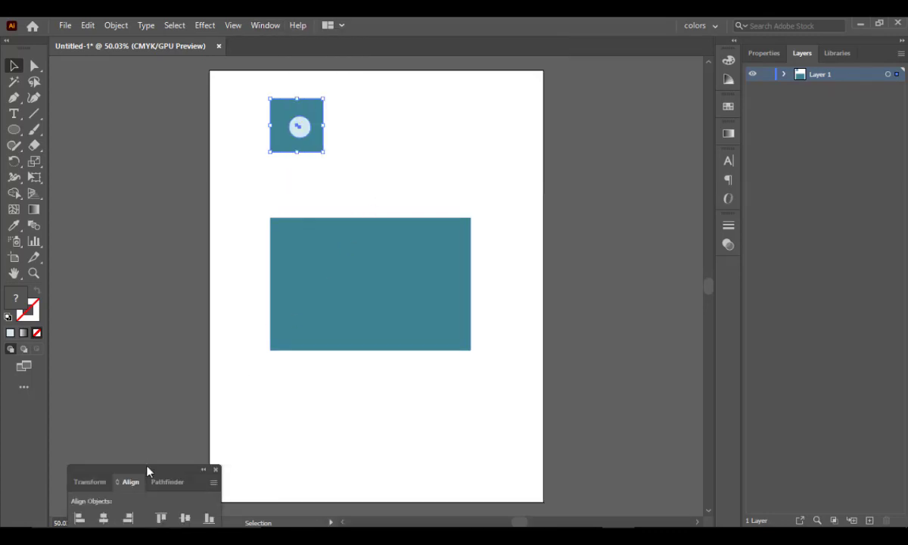
{"action": "left_click_drag", "start_coordinate": [155, 477], "coordinate": [561, 117]}
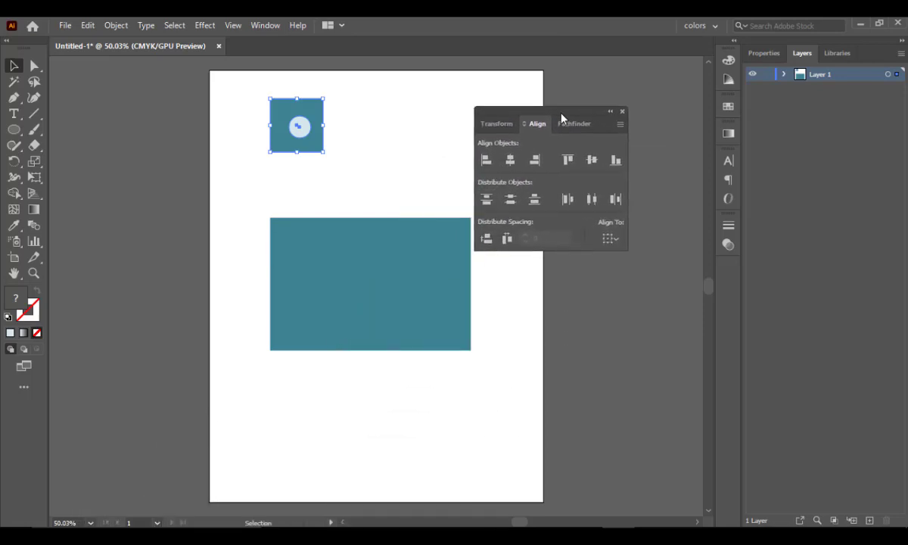
{"action": "left_click_drag", "start_coordinate": [223, 75], "coordinate": [356, 178]}
{"action": "left_click", "coordinate": [514, 164]}
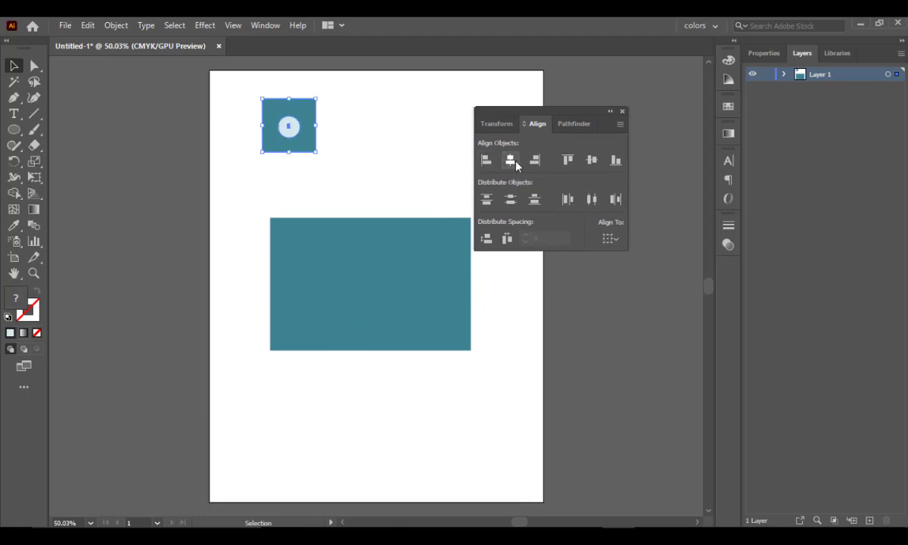
{"action": "left_click", "coordinate": [536, 161]}
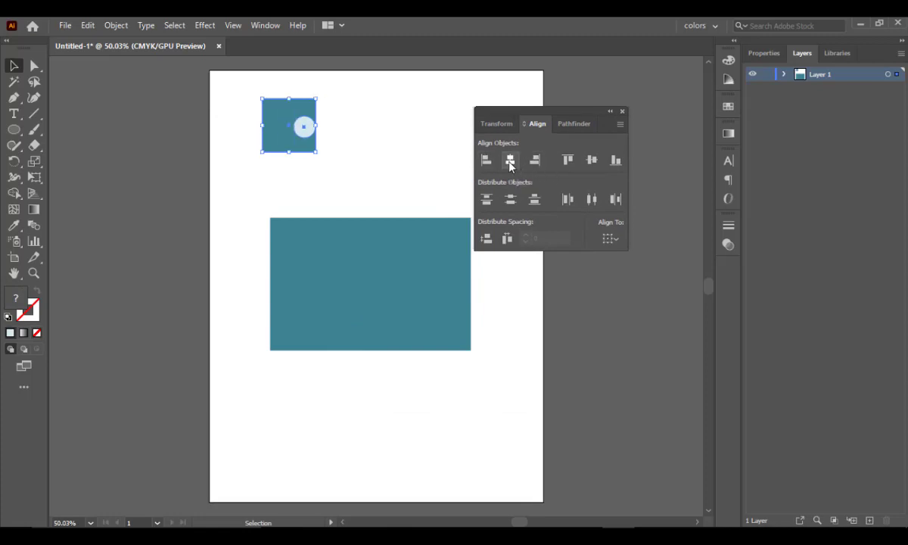
{"action": "left_click", "coordinate": [510, 162]}
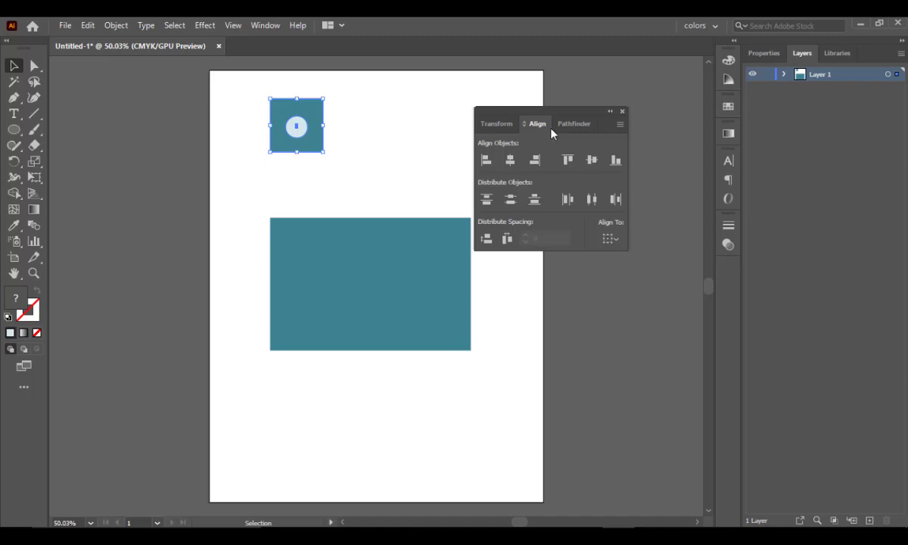
Step: Collapse the floating Transform, Align and Pathfinder panel group and dock it with the other collapsed panels
{"action": "left_click", "coordinate": [610, 114]}
{"action": "left_click", "coordinate": [343, 153]}
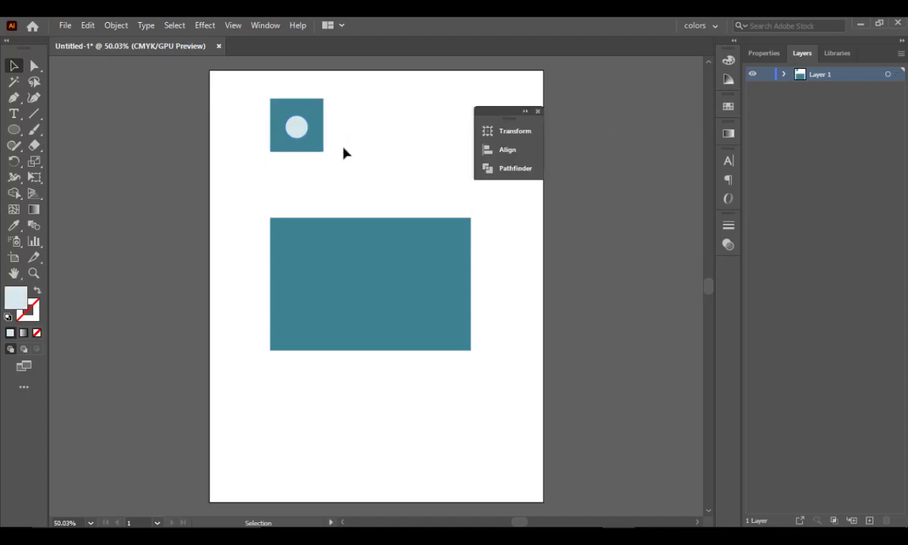
{"action": "left_click_drag", "start_coordinate": [258, 96], "coordinate": [345, 167]}
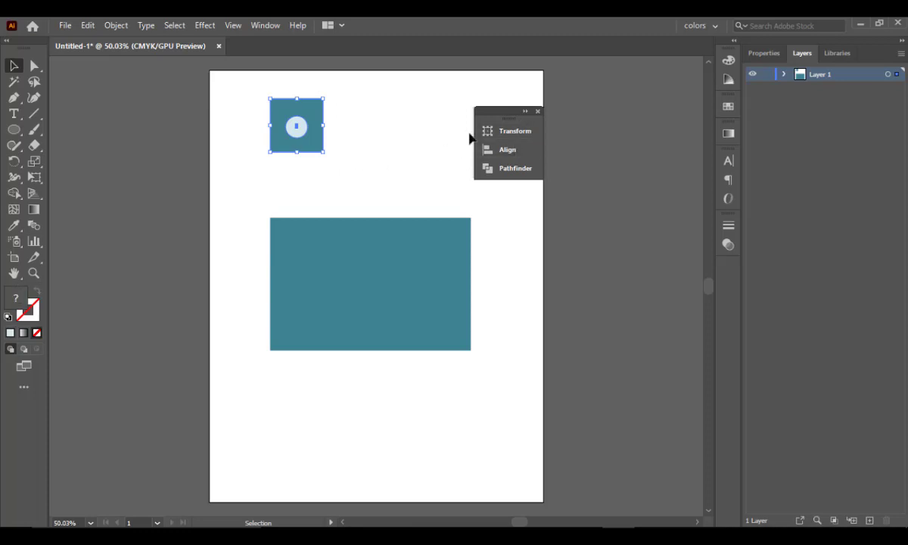
{"action": "left_click_drag", "start_coordinate": [490, 118], "coordinate": [649, 95]}
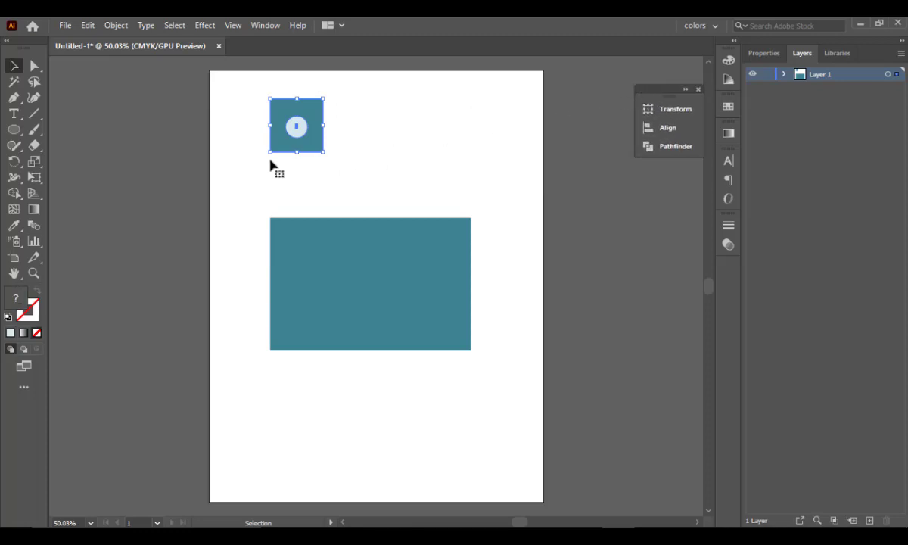
{"action": "left_click", "coordinate": [330, 119]}
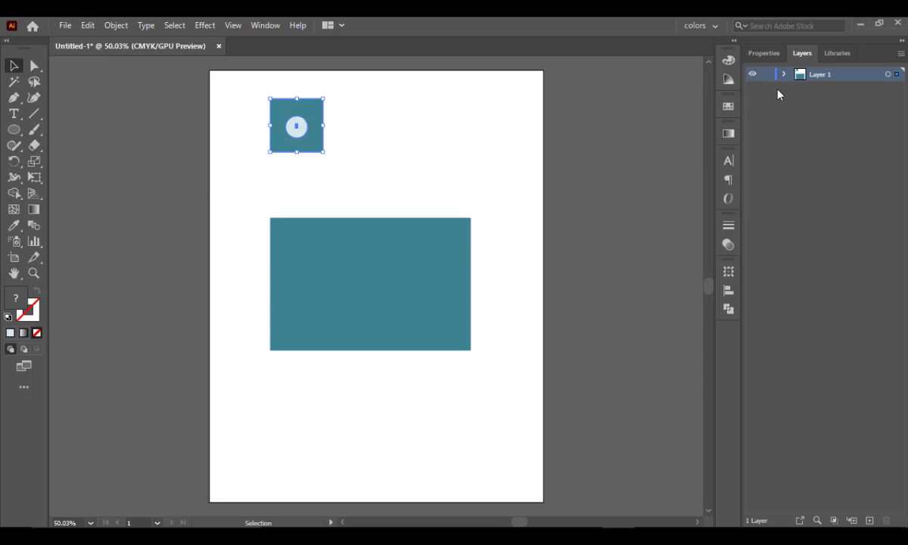
Step: Save the circle-in-square motif as a new pattern swatch in the document's swatches
{"action": "left_click", "coordinate": [728, 108]}
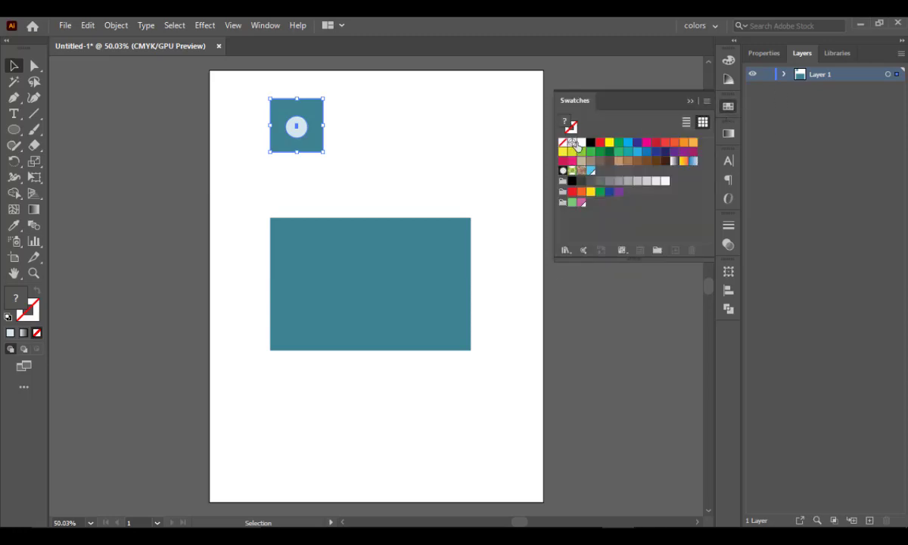
{"action": "left_click", "coordinate": [336, 186]}
{"action": "left_click_drag", "start_coordinate": [247, 85], "coordinate": [350, 171]}
{"action": "left_click_drag", "start_coordinate": [317, 144], "coordinate": [593, 208]}
Step: Delete the small motif and the large teal rectangle from the artboard
{"action": "key", "text": "Delete"}
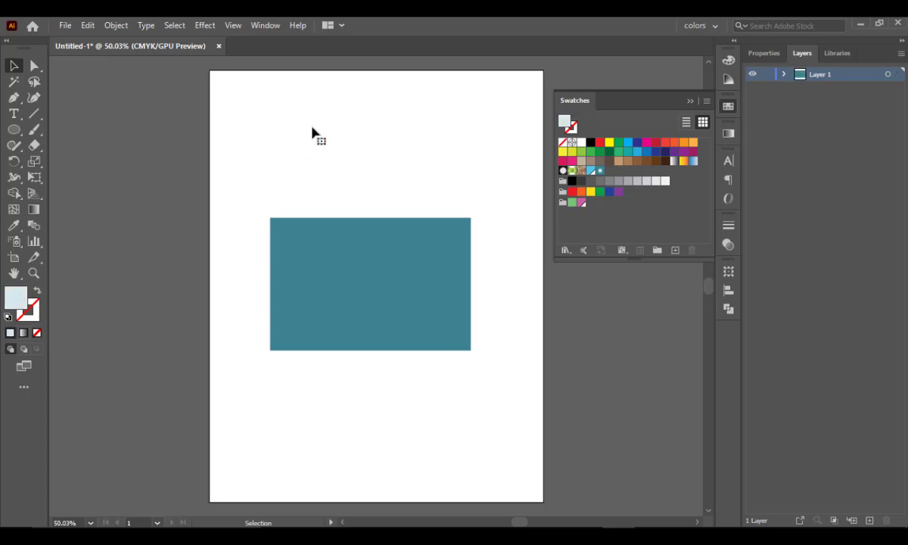
{"action": "left_click", "coordinate": [369, 258]}
{"action": "key", "text": "Delete"}
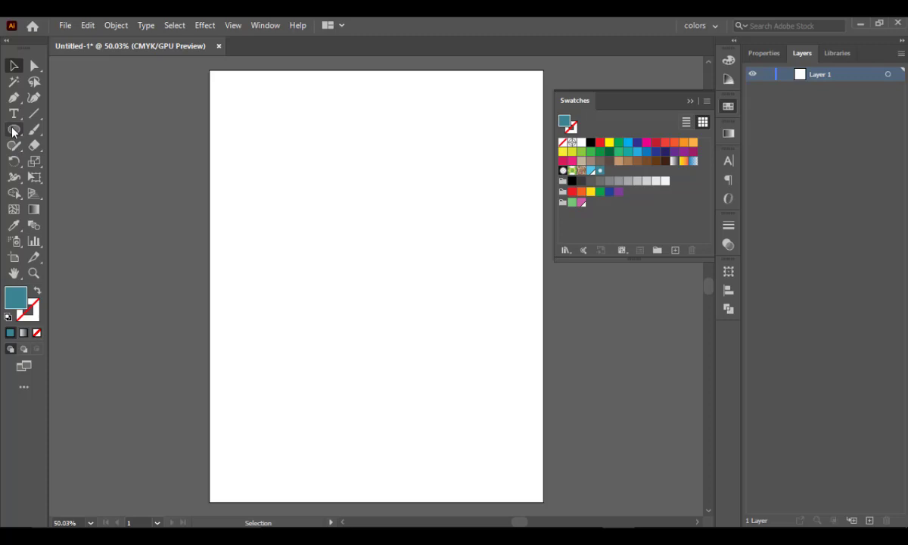
Step: Draw a large rectangle across the artboard's middle, fill it with the new dot pattern swatch and adjust its position
{"action": "left_click_drag", "start_coordinate": [13, 131], "coordinate": [75, 129]}
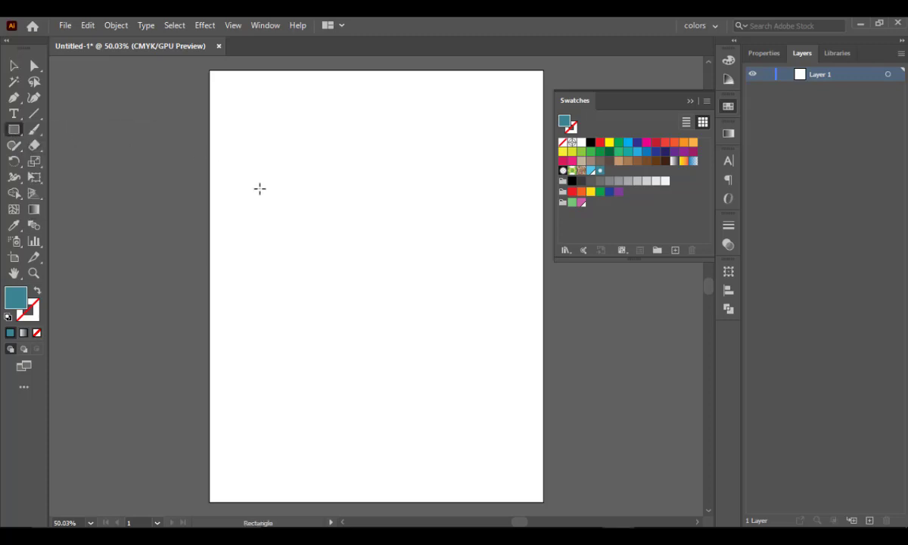
{"action": "left_click_drag", "start_coordinate": [235, 141], "coordinate": [253, 157]}
{"action": "left_click_drag", "start_coordinate": [264, 172], "coordinate": [521, 349]}
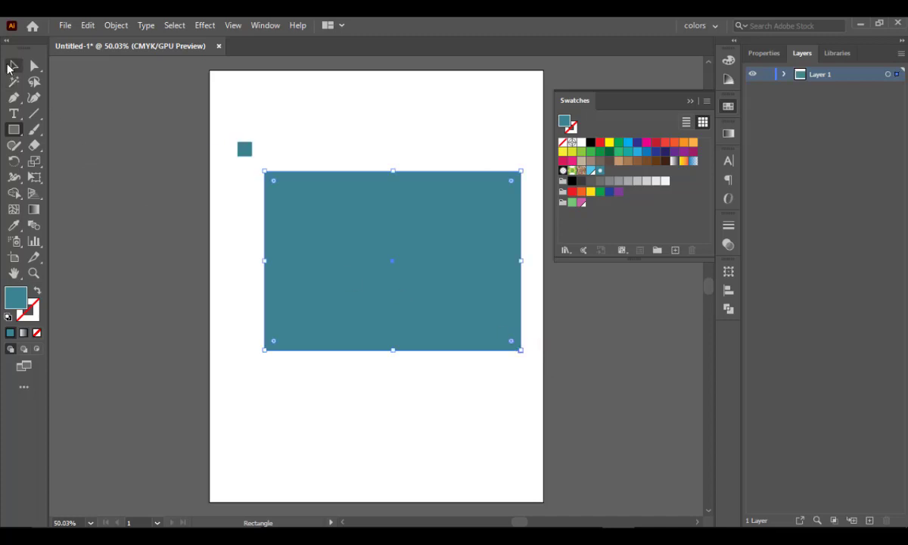
{"action": "key", "text": "v"}
{"action": "left_click_drag", "start_coordinate": [248, 153], "coordinate": [277, 173]}
{"action": "left_click_drag", "start_coordinate": [436, 278], "coordinate": [422, 279]}
{"action": "left_click", "coordinate": [600, 171]}
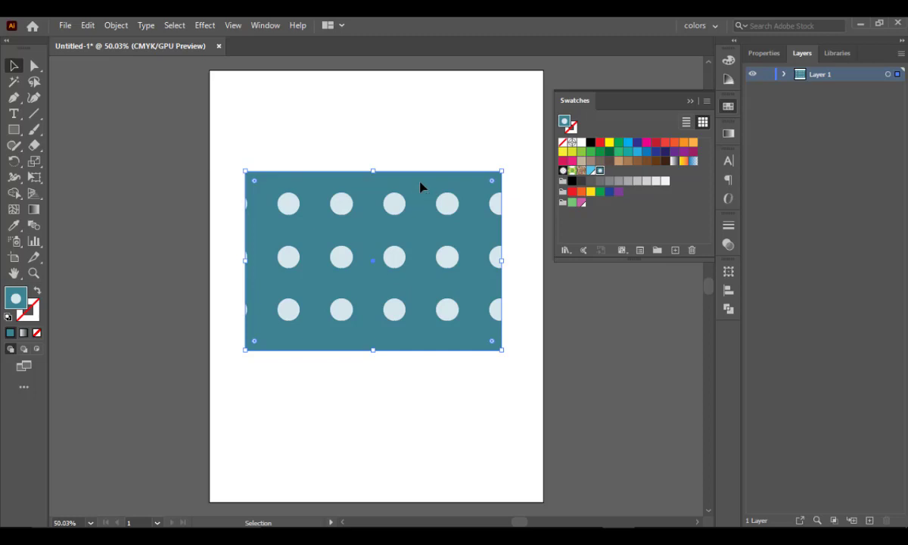
{"action": "left_click_drag", "start_coordinate": [432, 245], "coordinate": [444, 236]}
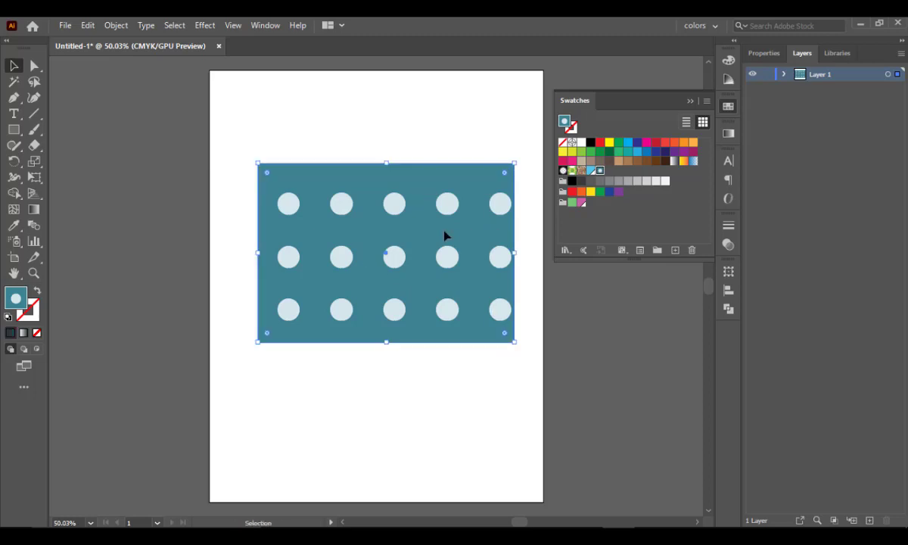
Step: Open the dot pattern swatch for editing and set its tile type to Brick by Row
{"action": "double_click", "coordinate": [600, 173]}
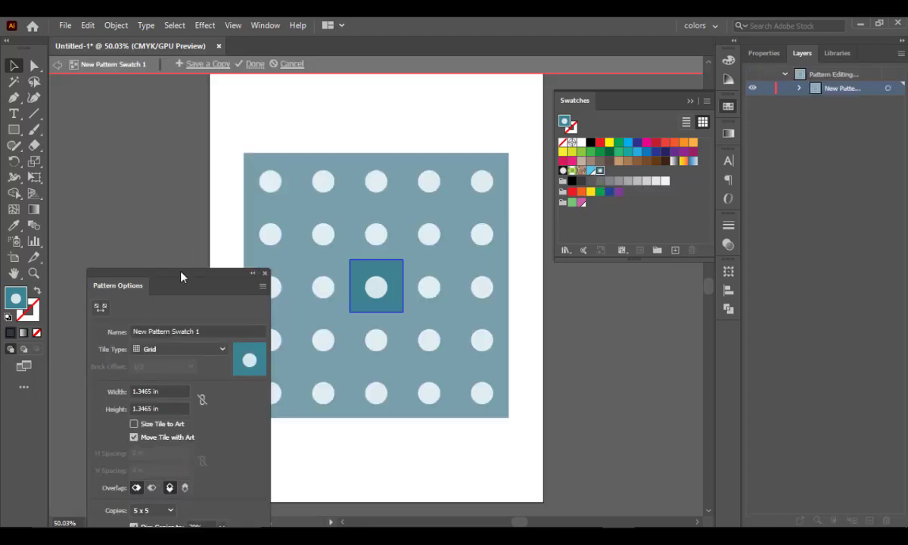
{"action": "left_click_drag", "start_coordinate": [178, 274], "coordinate": [135, 110]}
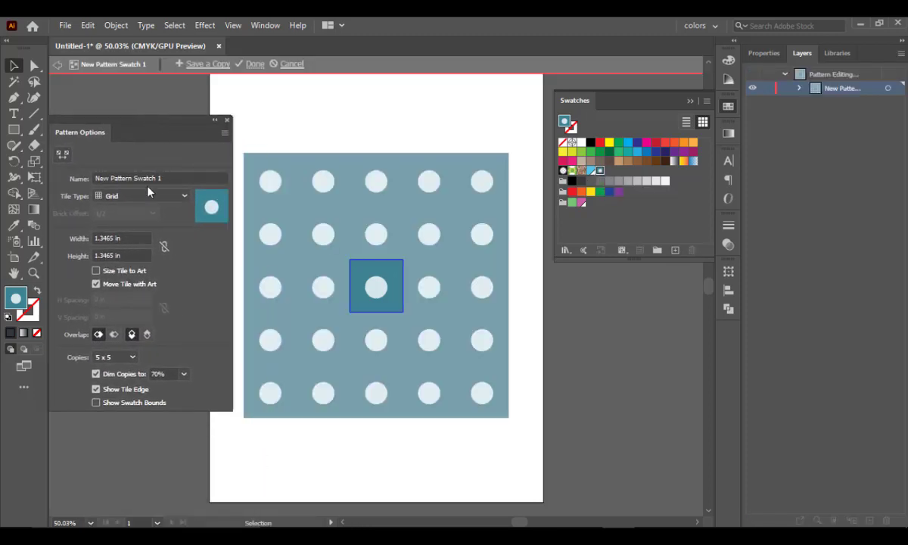
{"action": "left_click", "coordinate": [161, 199]}
{"action": "left_click", "coordinate": [161, 227]}
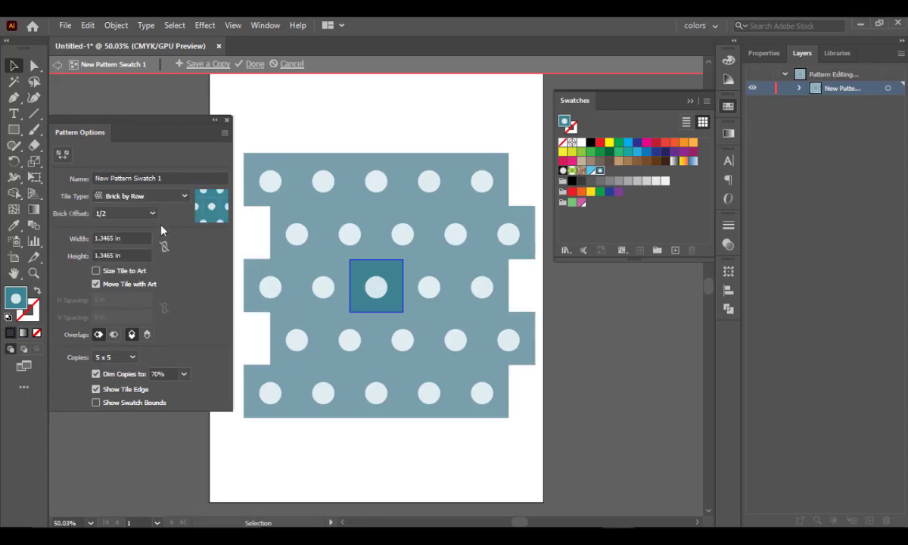
Step: Try the Brick by Column, Hex by Column and Hex by Row tile types on the dot pattern
{"action": "left_click", "coordinate": [152, 197]}
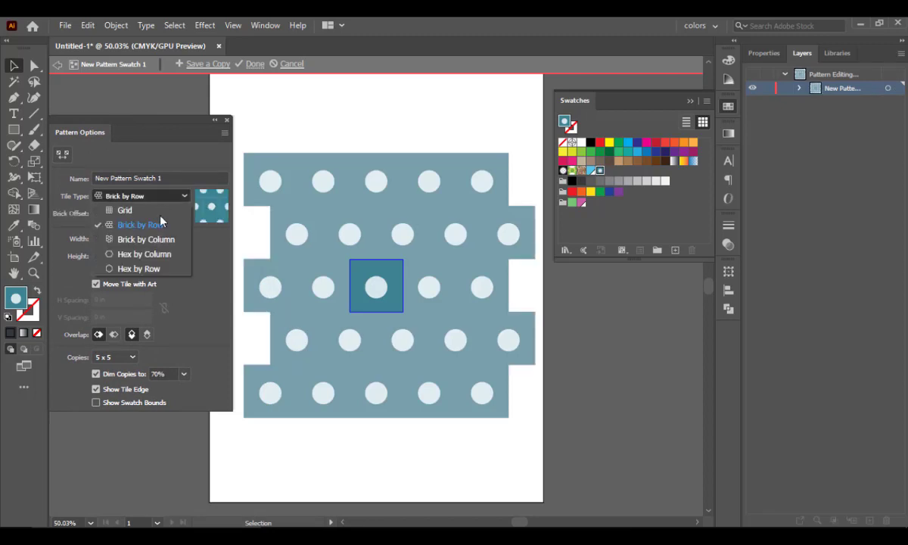
{"action": "left_click", "coordinate": [156, 241]}
{"action": "left_click", "coordinate": [179, 197]}
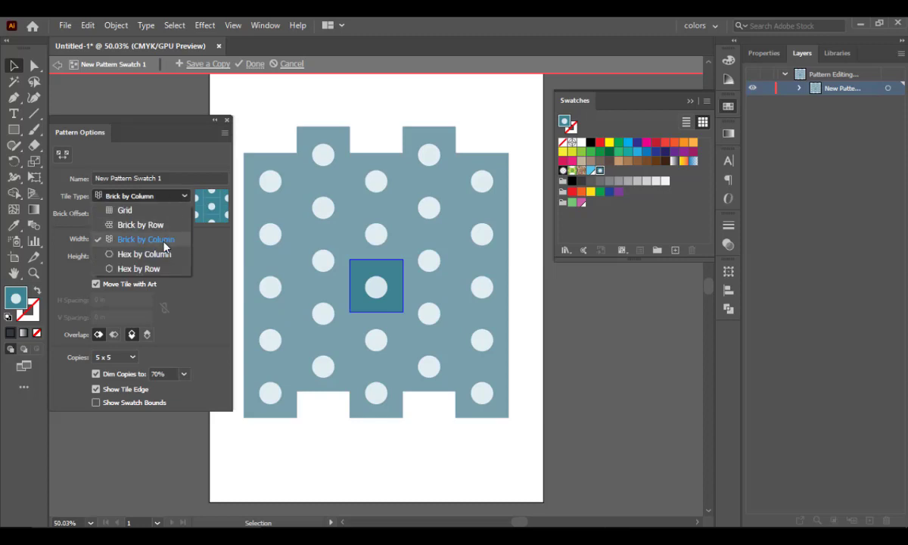
{"action": "left_click", "coordinate": [162, 256]}
{"action": "left_click", "coordinate": [168, 196]}
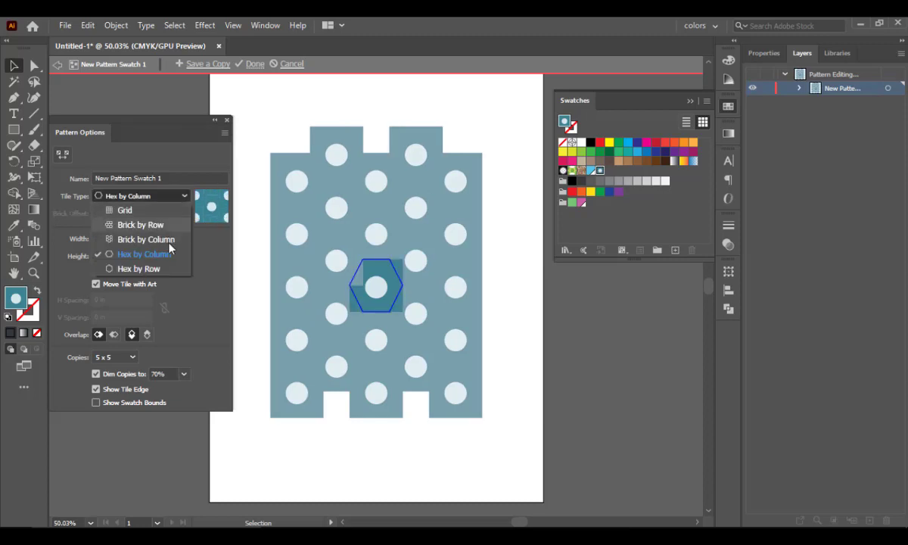
{"action": "left_click", "coordinate": [169, 271]}
{"action": "left_click", "coordinate": [178, 197]}
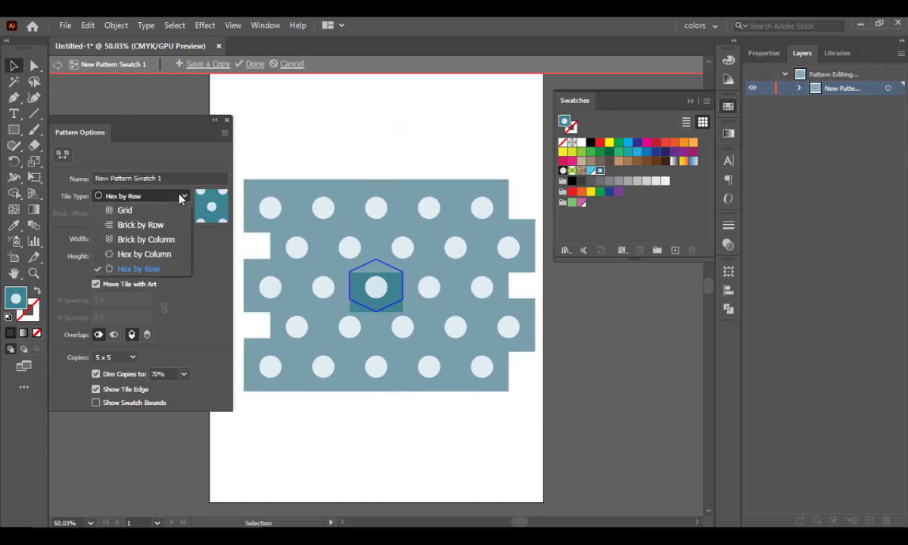
{"action": "left_click", "coordinate": [156, 231]}
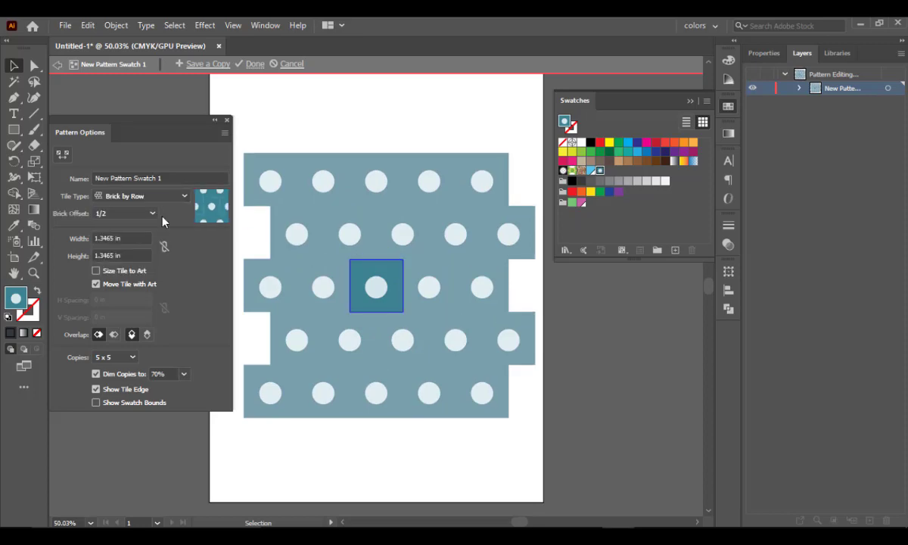
{"action": "left_click", "coordinate": [173, 197]}
{"action": "left_click", "coordinate": [155, 267]}
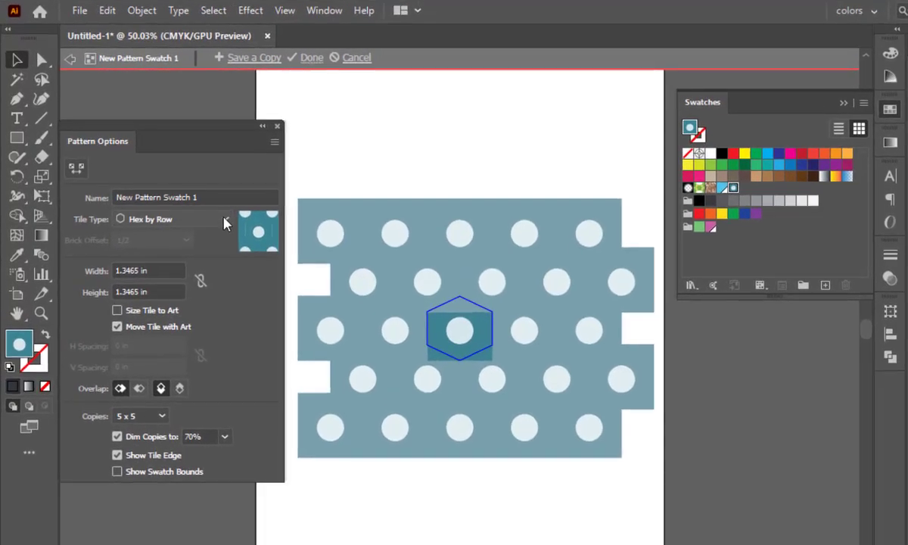
Step: Set the pattern's tile type to Brick by Row, finish pattern editing and shift the patterned rectangle slightly down and right
{"action": "left_click", "coordinate": [174, 197]}
{"action": "left_click", "coordinate": [172, 254]}
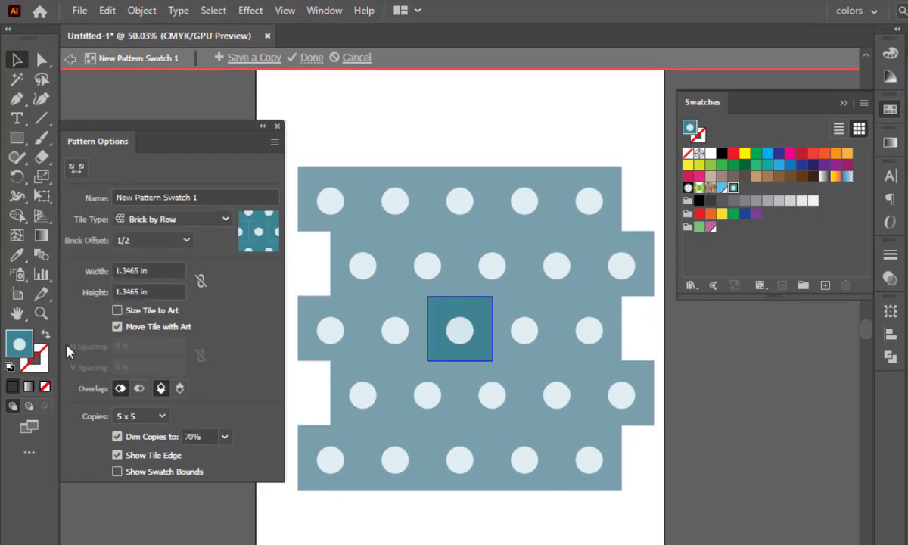
{"action": "left_click", "coordinate": [295, 62]}
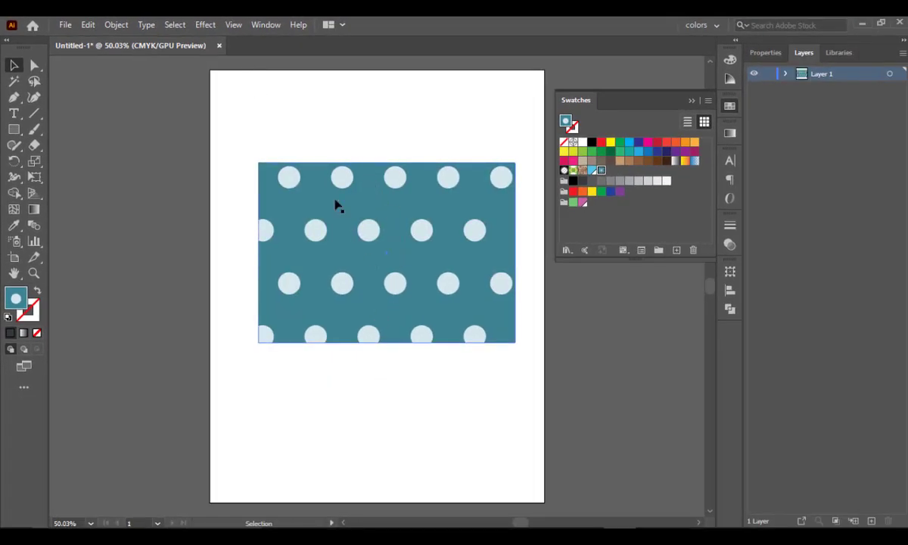
{"action": "left_click_drag", "start_coordinate": [322, 211], "coordinate": [332, 229]}
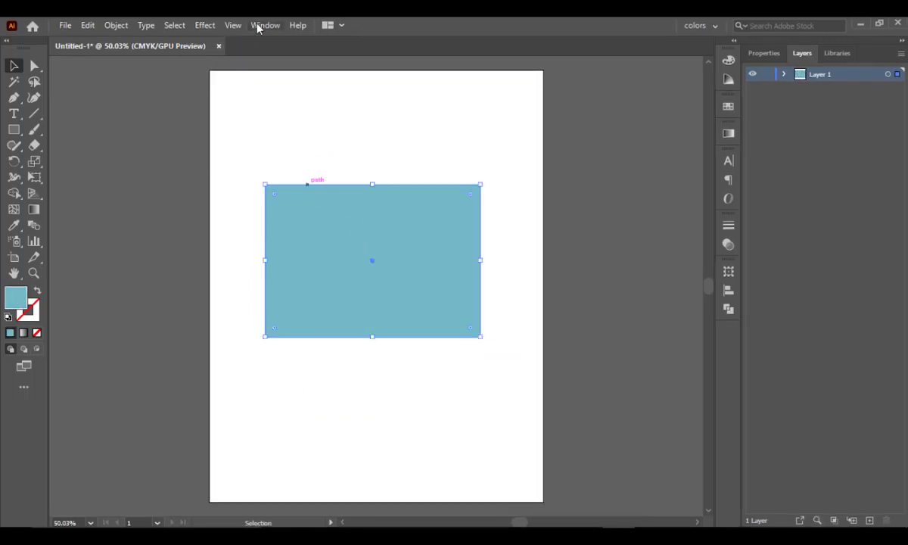
Step: Open the Dark swatch library from the Color Properties group of swatch libraries
{"action": "left_click", "coordinate": [264, 29]}
{"action": "left_click", "coordinate": [253, 41]}
{"action": "left_click", "coordinate": [86, 25]}
{"action": "left_click", "coordinate": [81, 32]}
{"action": "left_click", "coordinate": [268, 28]}
{"action": "left_click", "coordinate": [271, 23]}
{"action": "left_click", "coordinate": [268, 26]}
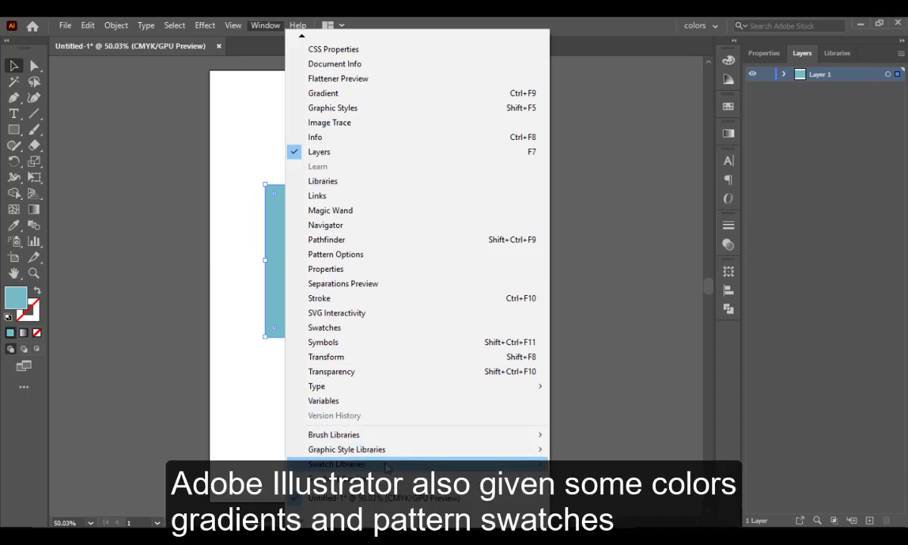
{"action": "mouse_move", "coordinate": [387, 468]}
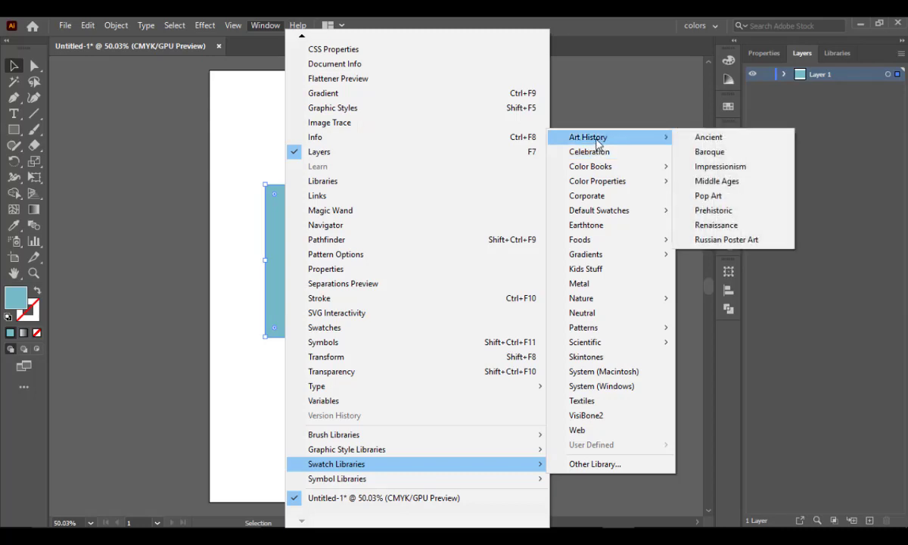
{"action": "mouse_move", "coordinate": [599, 182]}
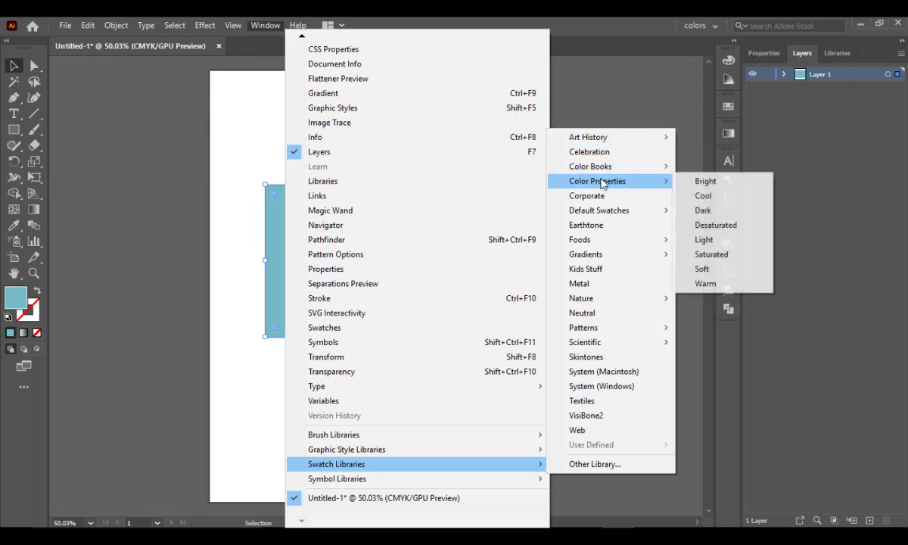
{"action": "left_click", "coordinate": [704, 211]}
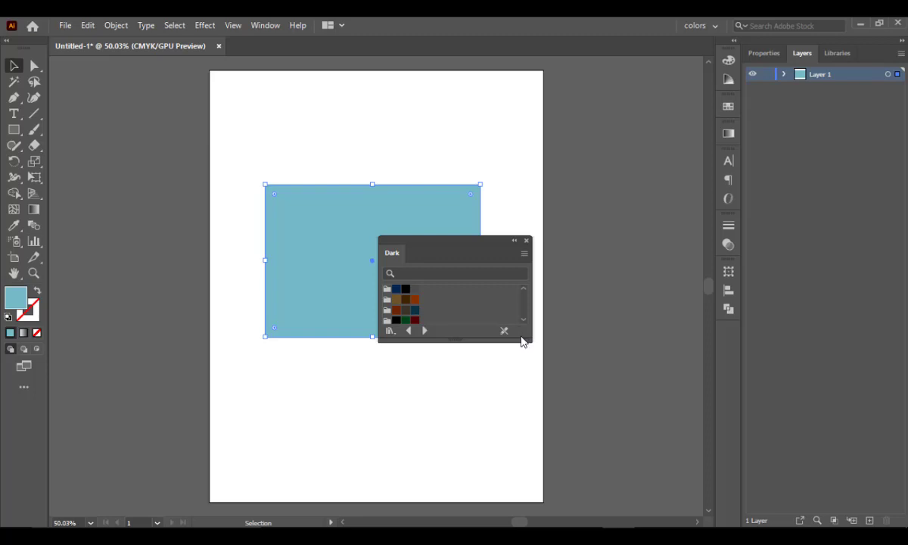
Step: Enlarge the Dark swatch library to view all its color groups, move it beside the rectangle and close it
{"action": "left_click_drag", "start_coordinate": [508, 341], "coordinate": [520, 488]}
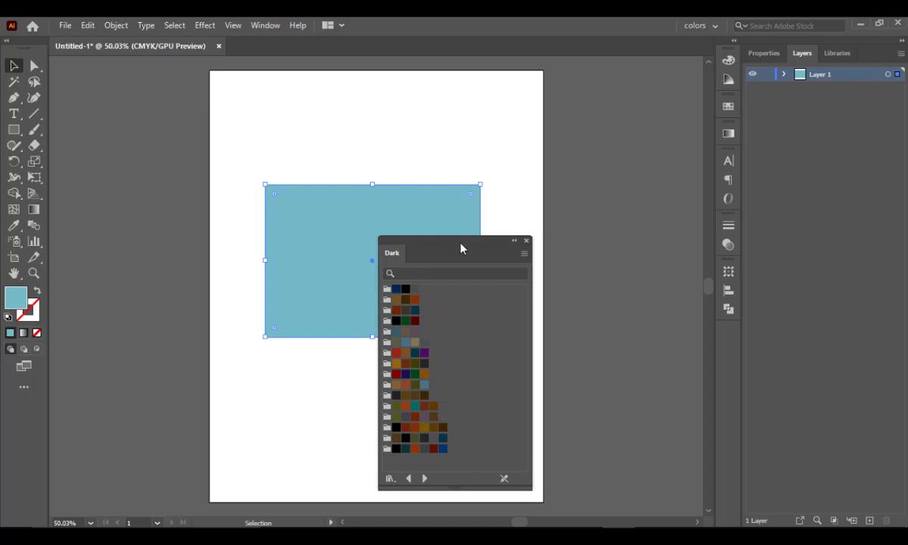
{"action": "left_click_drag", "start_coordinate": [415, 248], "coordinate": [538, 83]}
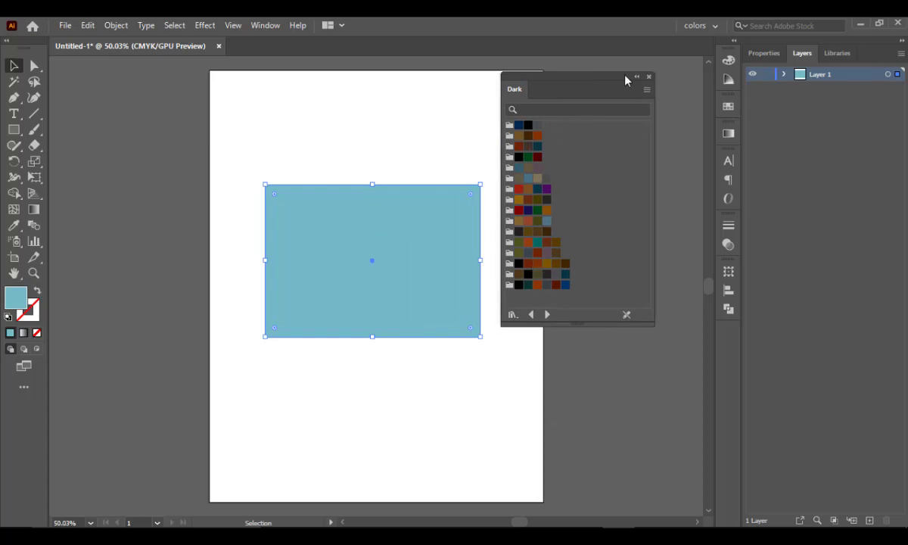
{"action": "left_click", "coordinate": [649, 78]}
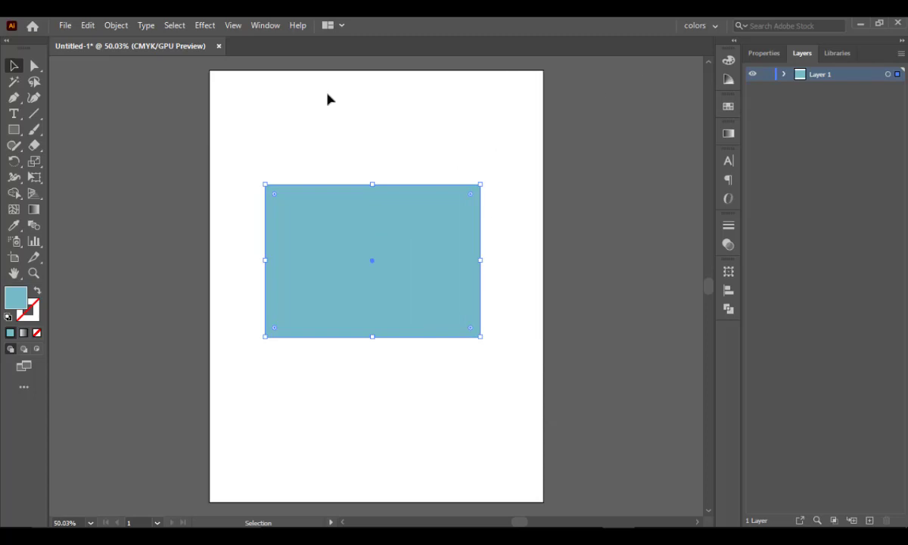
Step: Open the Vegetables library from the Foods swatch libraries, view all its color groups and close it
{"action": "left_click", "coordinate": [264, 26]}
{"action": "mouse_move", "coordinate": [542, 466]}
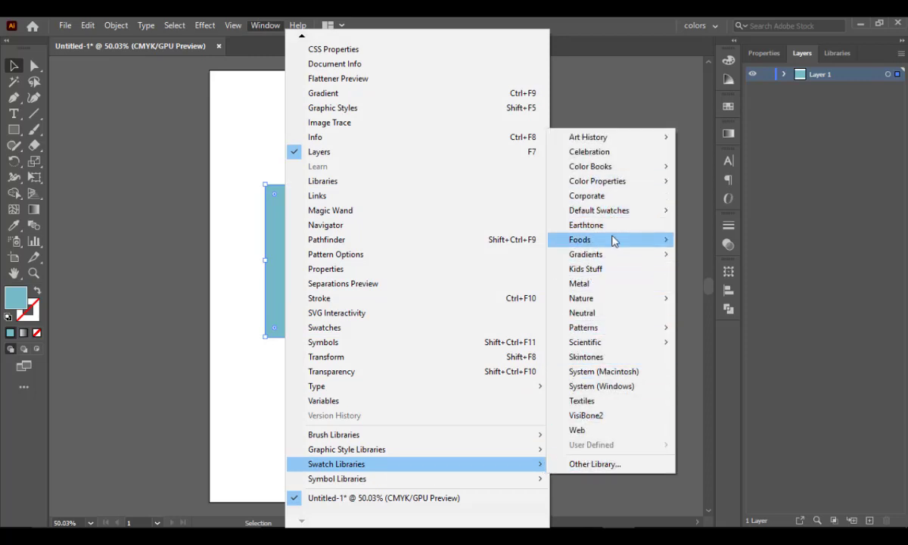
{"action": "mouse_move", "coordinate": [614, 240]}
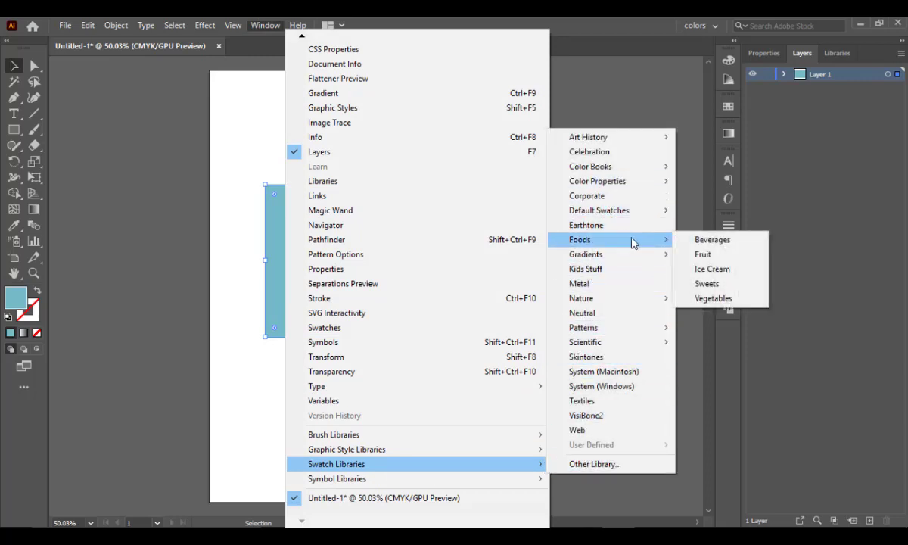
{"action": "left_click", "coordinate": [713, 298]}
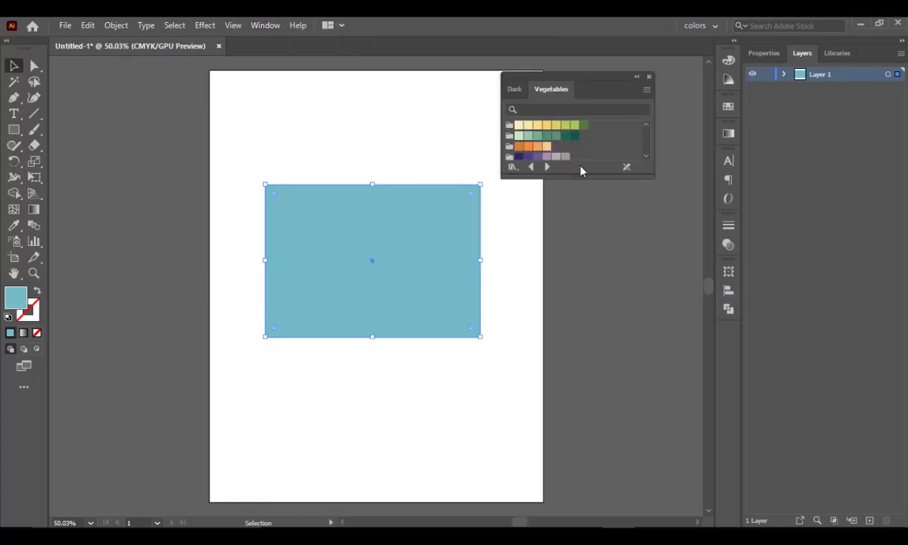
{"action": "left_click_drag", "start_coordinate": [620, 176], "coordinate": [650, 335]}
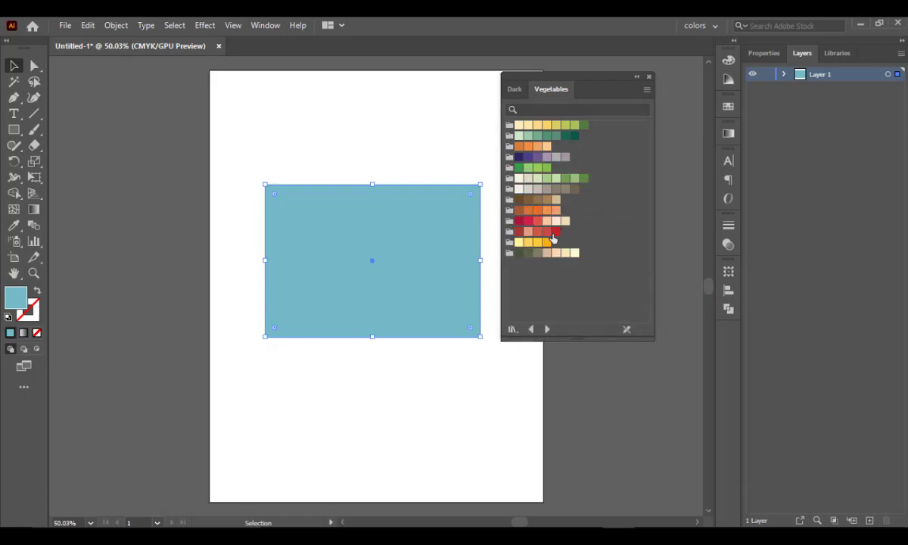
{"action": "left_click", "coordinate": [513, 96]}
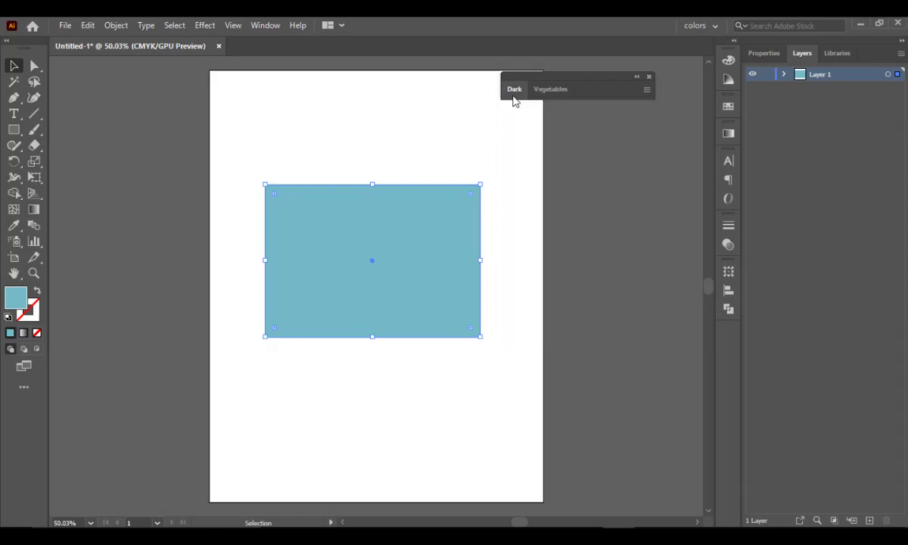
{"action": "left_click", "coordinate": [564, 92]}
{"action": "left_click", "coordinate": [648, 76]}
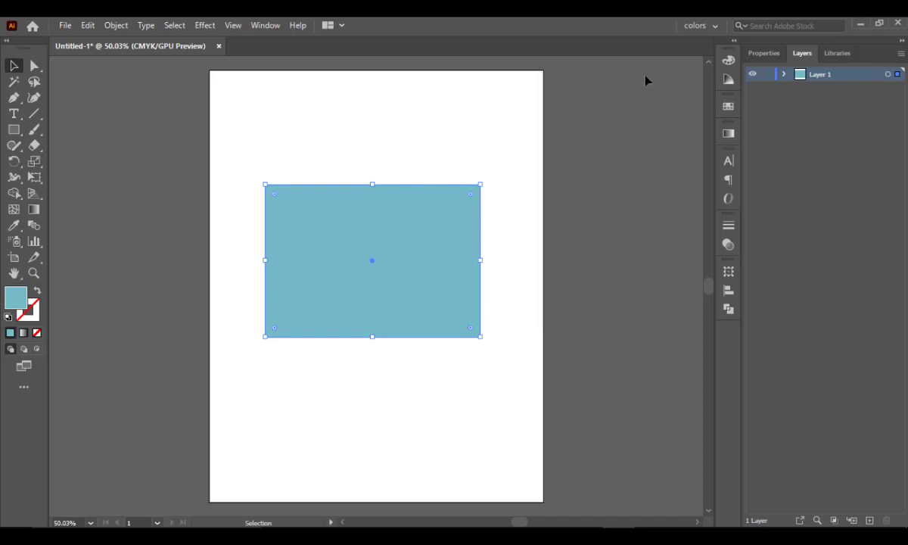
Step: Open the Brights gradient library from the Gradients group of swatch libraries
{"action": "left_click", "coordinate": [264, 26]}
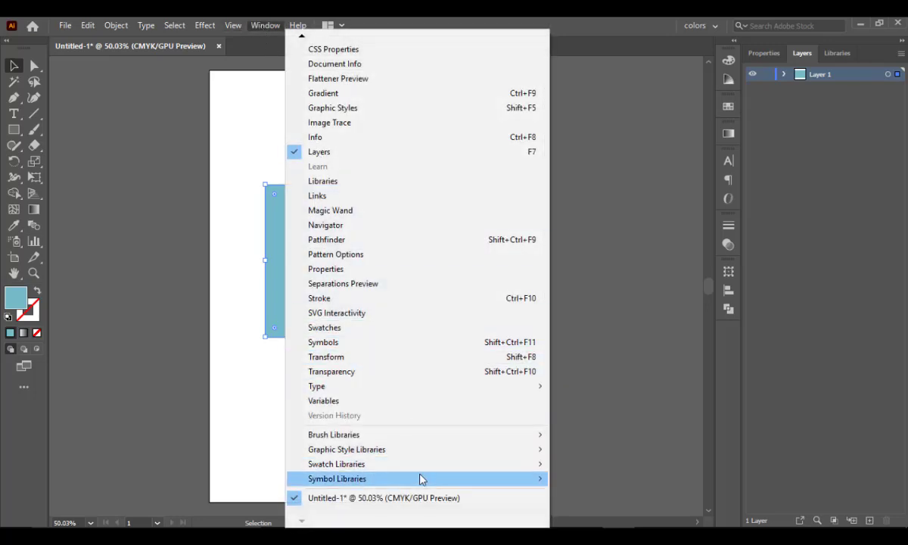
{"action": "mouse_move", "coordinate": [503, 464]}
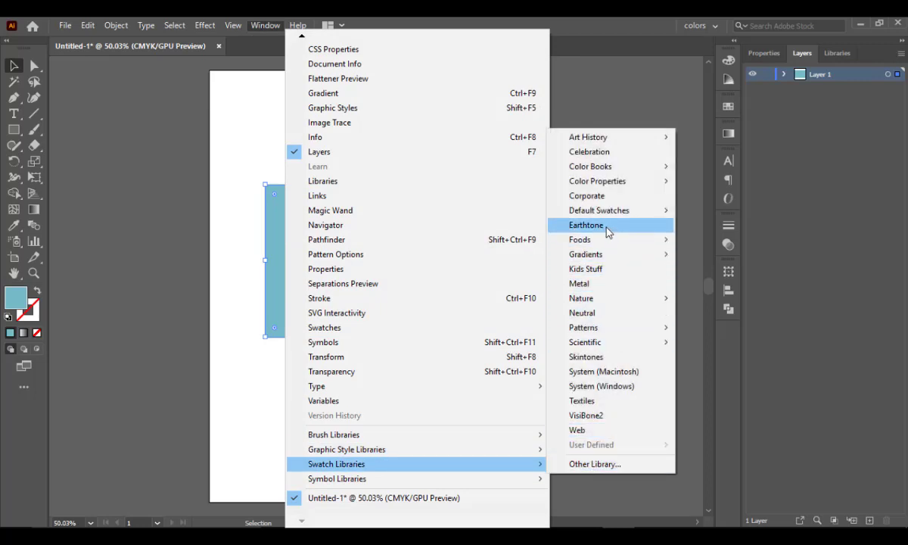
{"action": "mouse_move", "coordinate": [607, 261]}
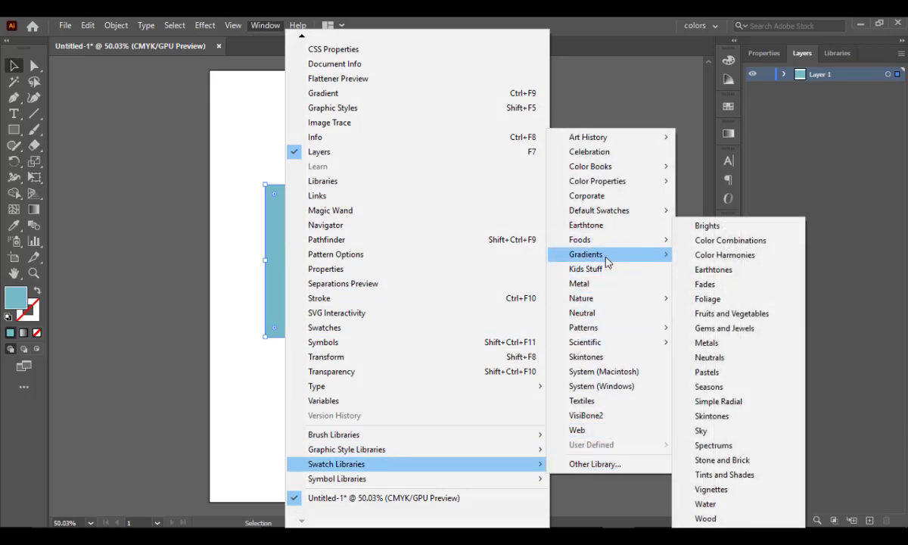
{"action": "left_click", "coordinate": [725, 226]}
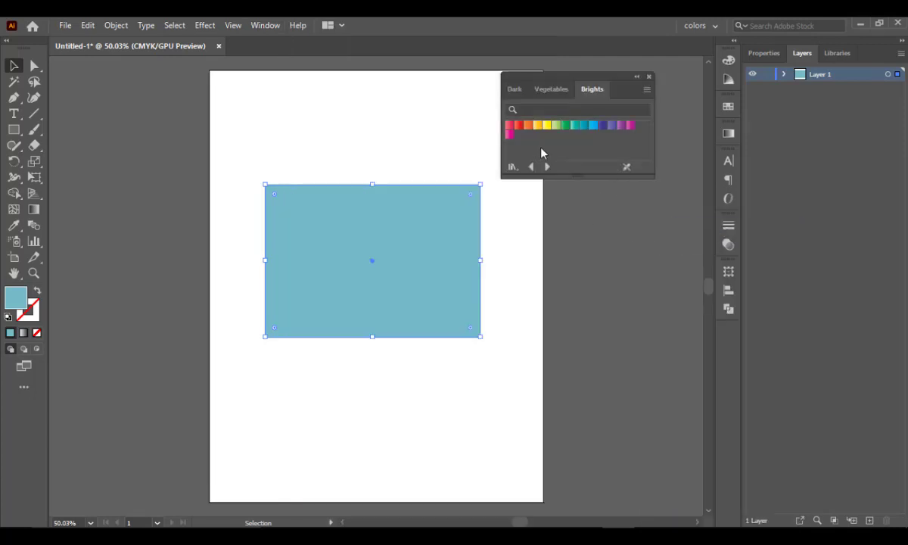
Step: Try the red, yellow, dark blue, magenta and pink Brights gradients on the rectangle and close the library
{"action": "left_click", "coordinate": [518, 126]}
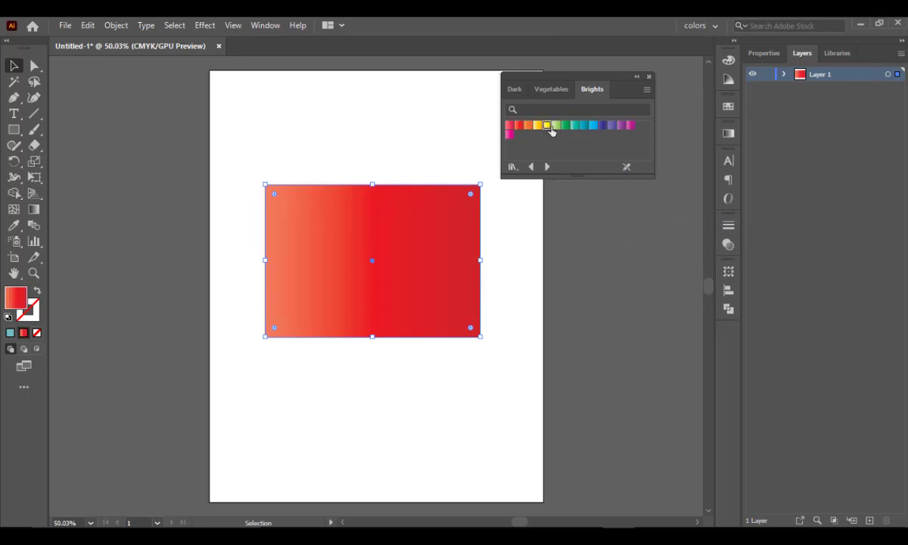
{"action": "left_click", "coordinate": [545, 125]}
{"action": "left_click", "coordinate": [604, 127]}
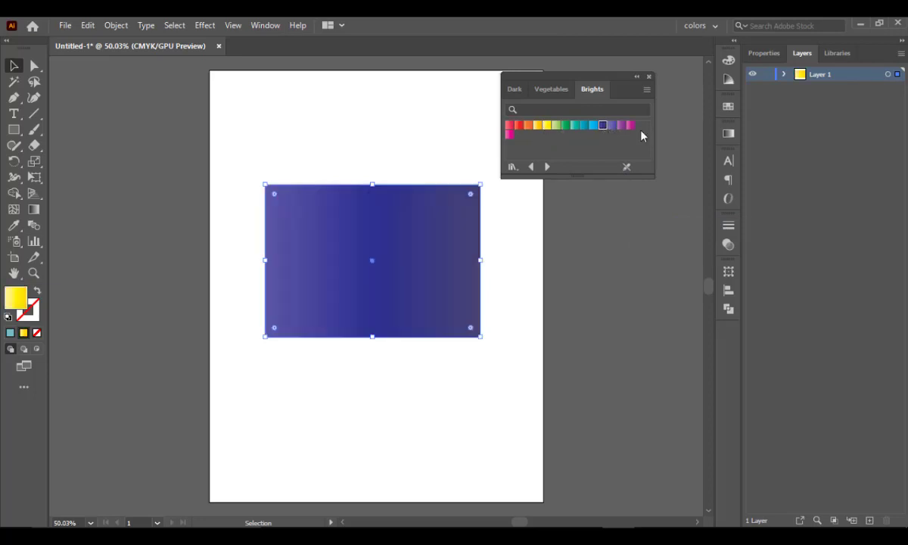
{"action": "left_click", "coordinate": [631, 127]}
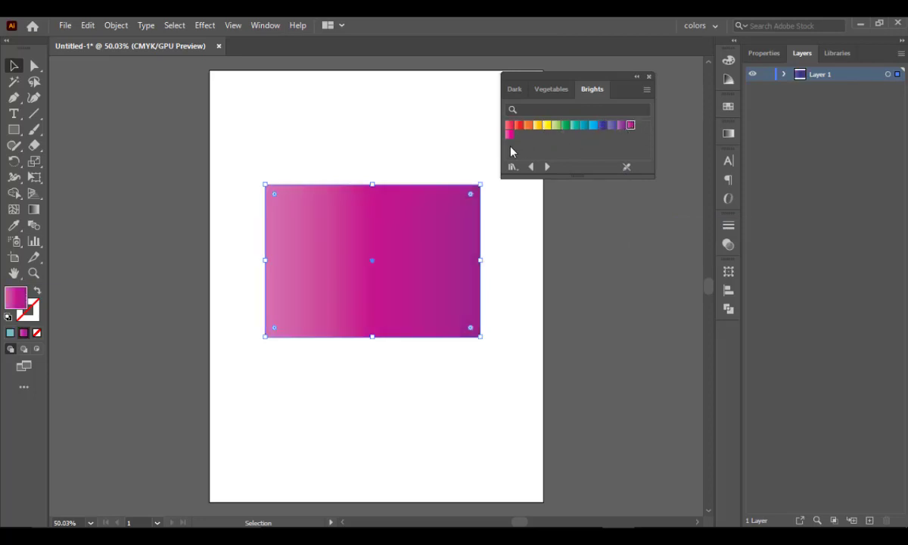
{"action": "left_click", "coordinate": [516, 134]}
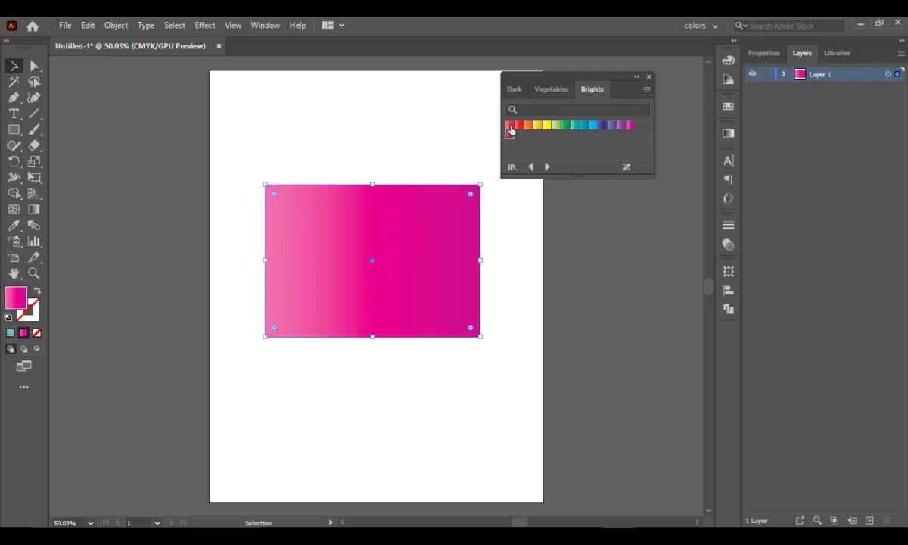
{"action": "left_click", "coordinate": [649, 77]}
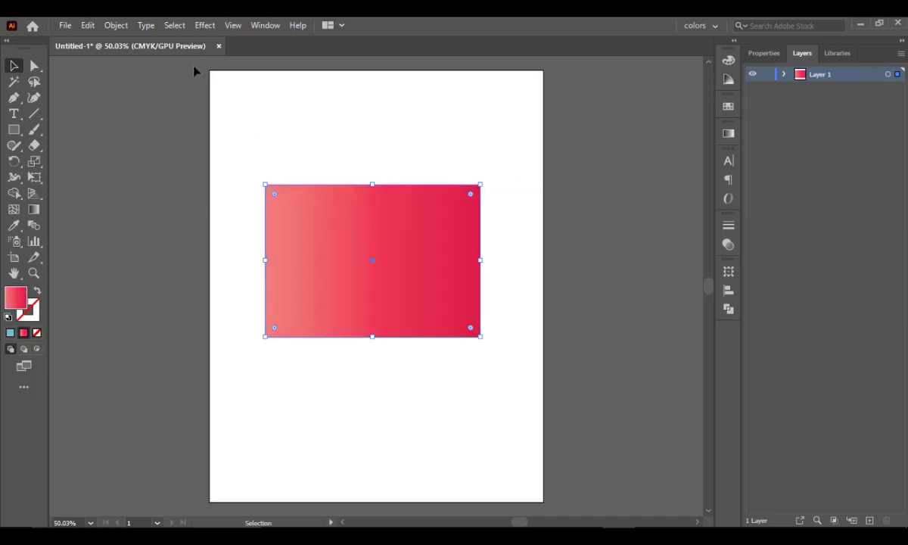
Step: Open the Water gradient library from the Gradients group of swatch libraries
{"action": "left_click", "coordinate": [264, 27]}
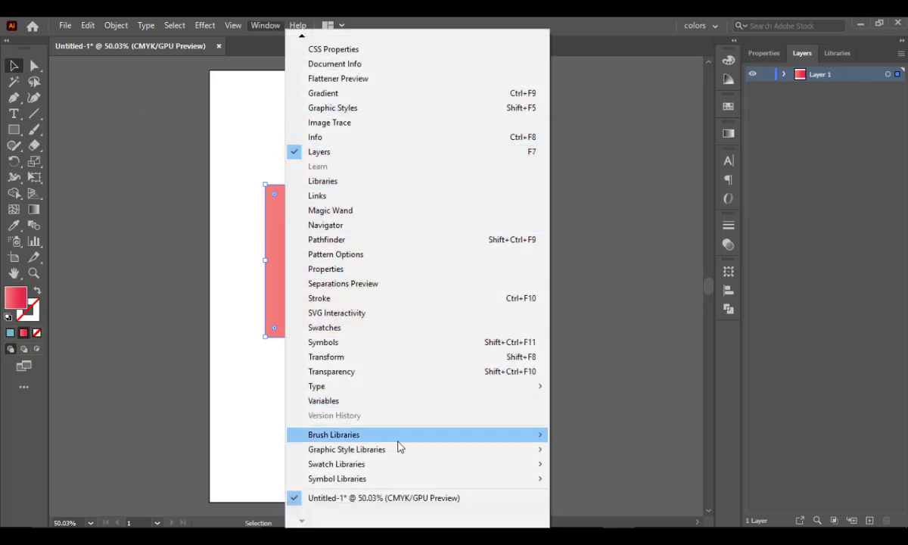
{"action": "mouse_move", "coordinate": [435, 469]}
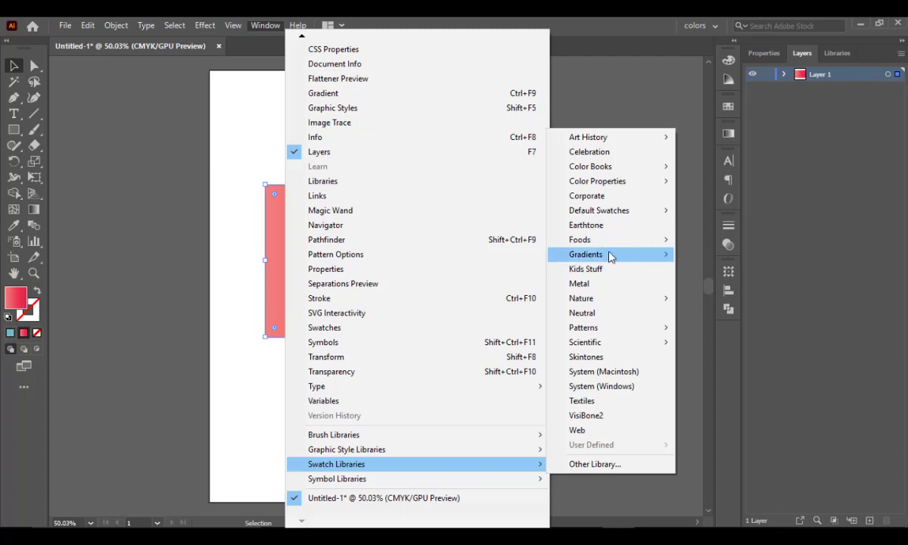
{"action": "mouse_move", "coordinate": [610, 239]}
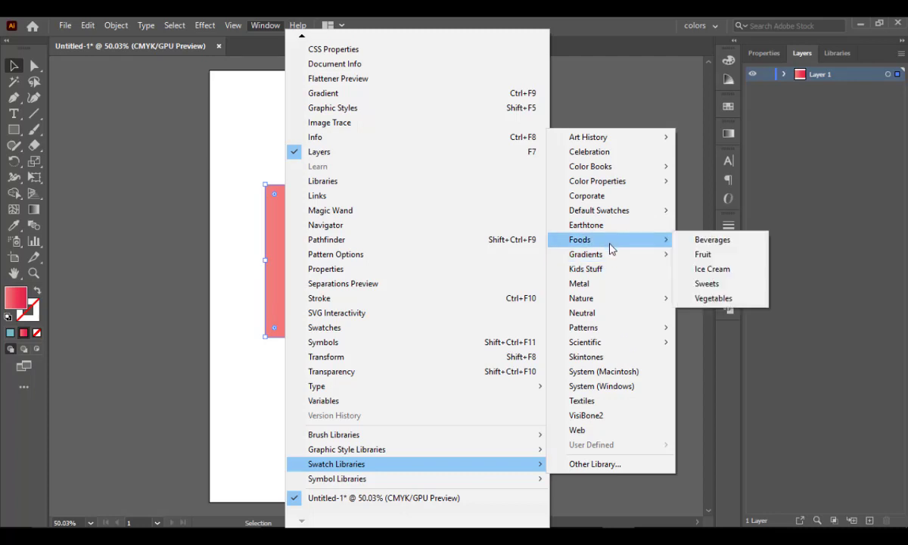
{"action": "mouse_move", "coordinate": [612, 255]}
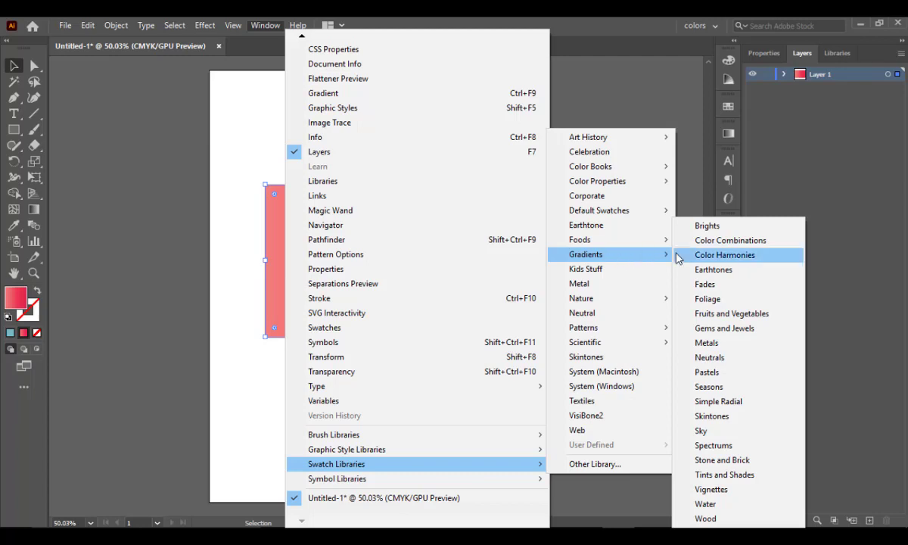
{"action": "left_click", "coordinate": [754, 507]}
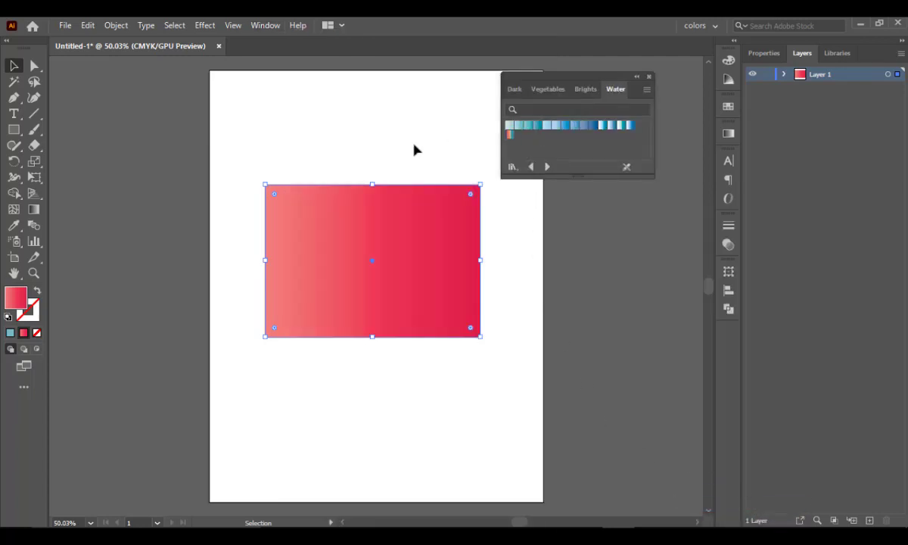
Step: Try several Water gradients on the rectangle, including light blue, white-to-teal, the multicolor one and muted blue
{"action": "left_click", "coordinate": [556, 125]}
{"action": "left_click", "coordinate": [609, 126]}
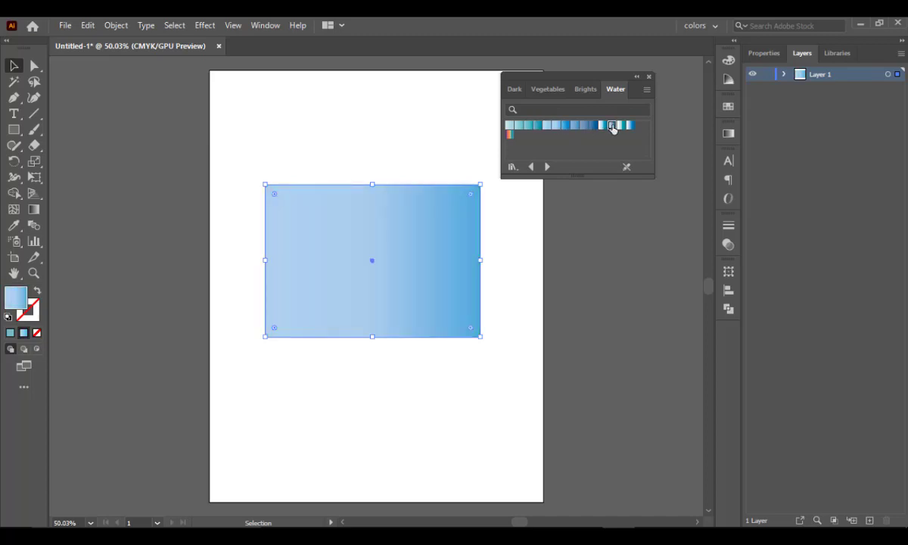
{"action": "left_click", "coordinate": [630, 126]}
{"action": "left_click", "coordinate": [621, 127]}
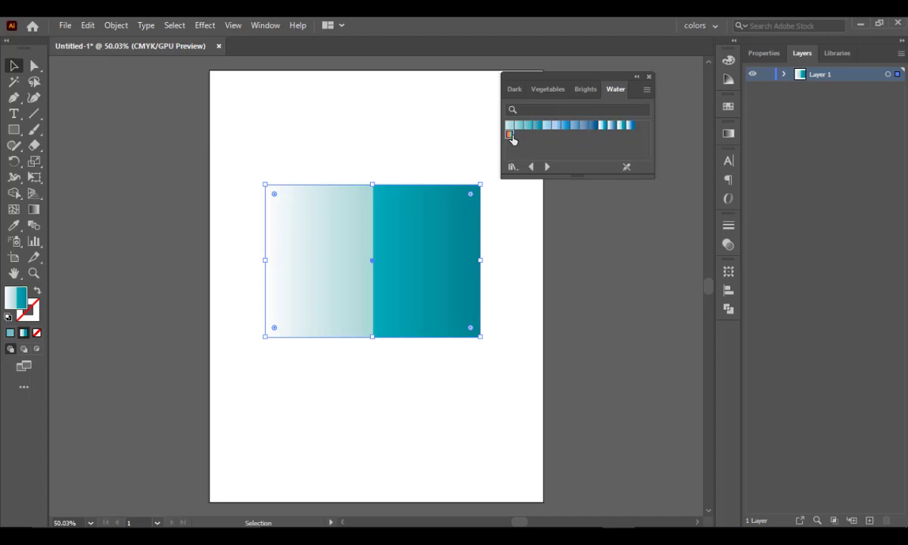
{"action": "left_click", "coordinate": [510, 134]}
{"action": "left_click", "coordinate": [547, 126]}
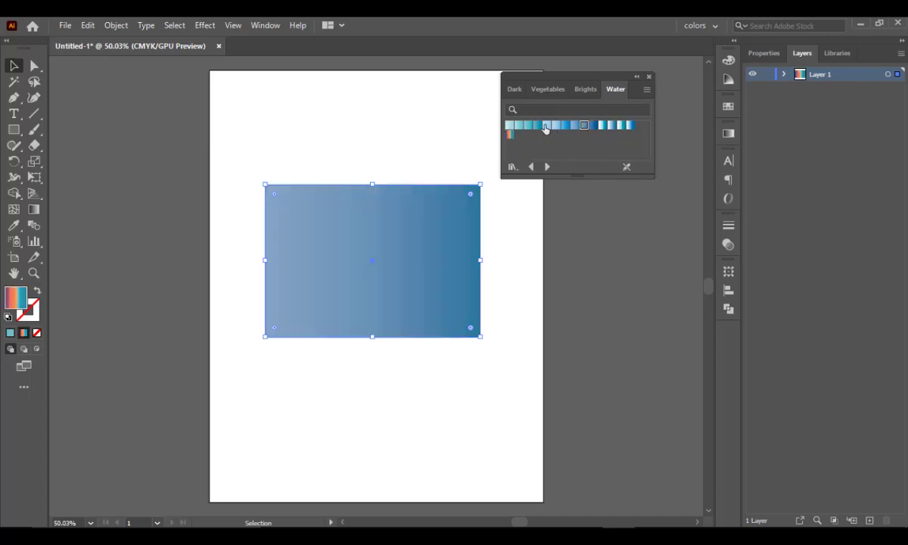
{"action": "left_click", "coordinate": [514, 127]}
{"action": "left_click", "coordinate": [509, 134]}
Step: Open the Basic Graphics_Dots library from the Patterns group of swatch libraries
{"action": "left_click", "coordinate": [265, 25]}
{"action": "mouse_move", "coordinate": [336, 463]}
{"action": "mouse_move", "coordinate": [583, 327]}
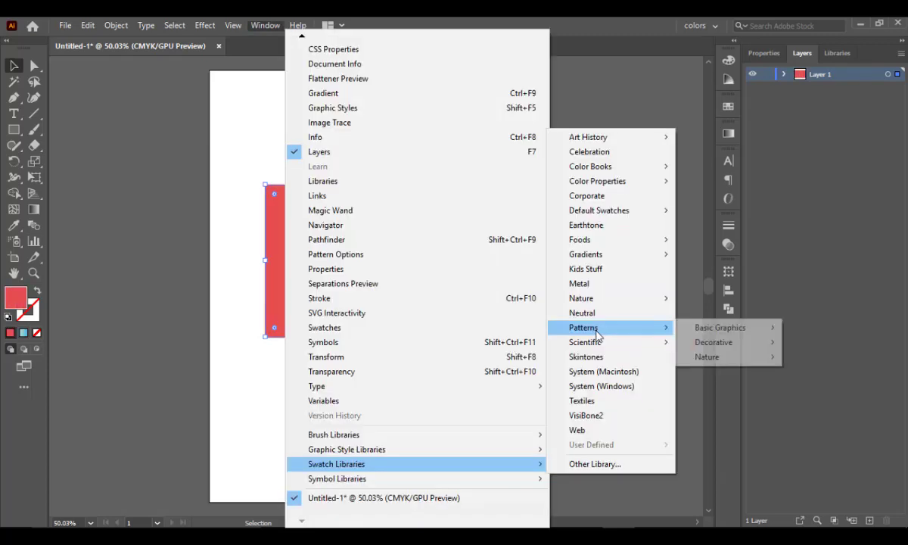
{"action": "mouse_move", "coordinate": [715, 333]}
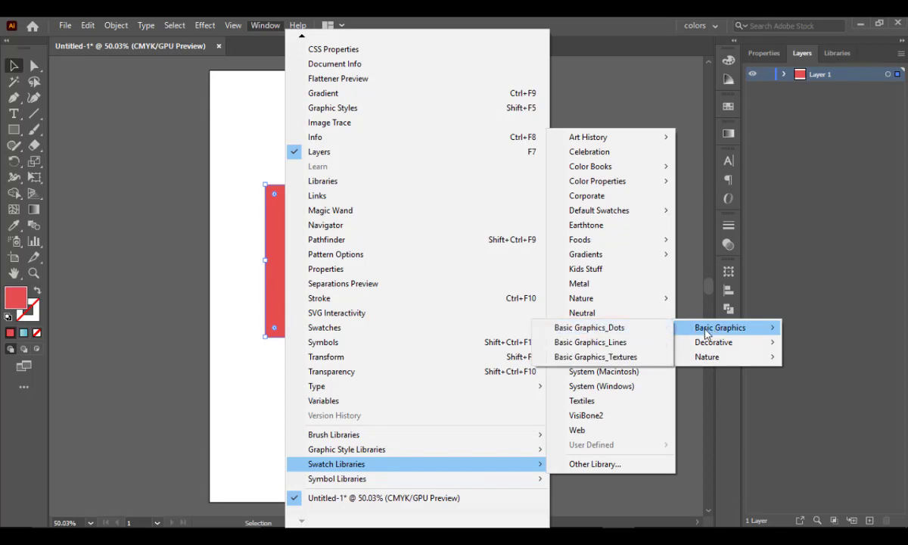
{"action": "left_click", "coordinate": [649, 334]}
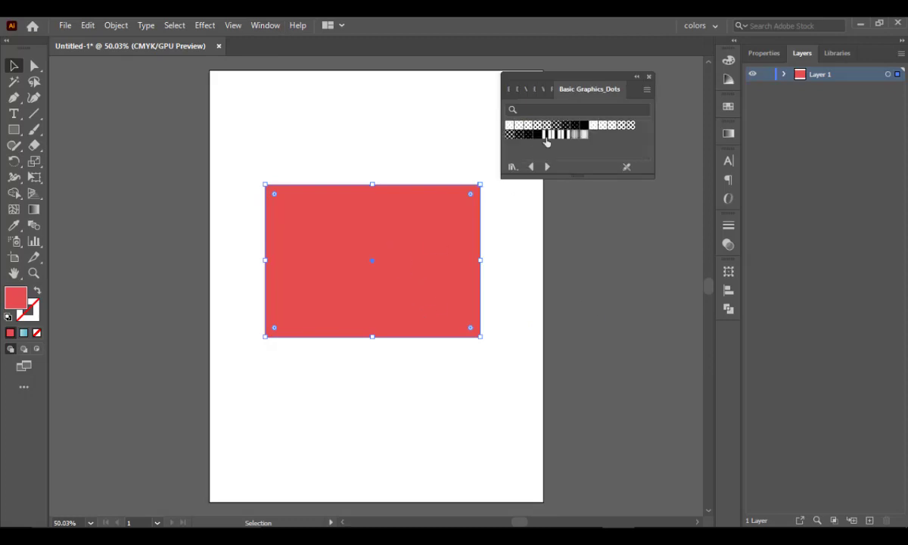
Step: Try several dot patterns on the rectangle, including white dots on black, large black dots and the striped dot gradient
{"action": "left_click", "coordinate": [543, 130]}
{"action": "left_click", "coordinate": [599, 133]}
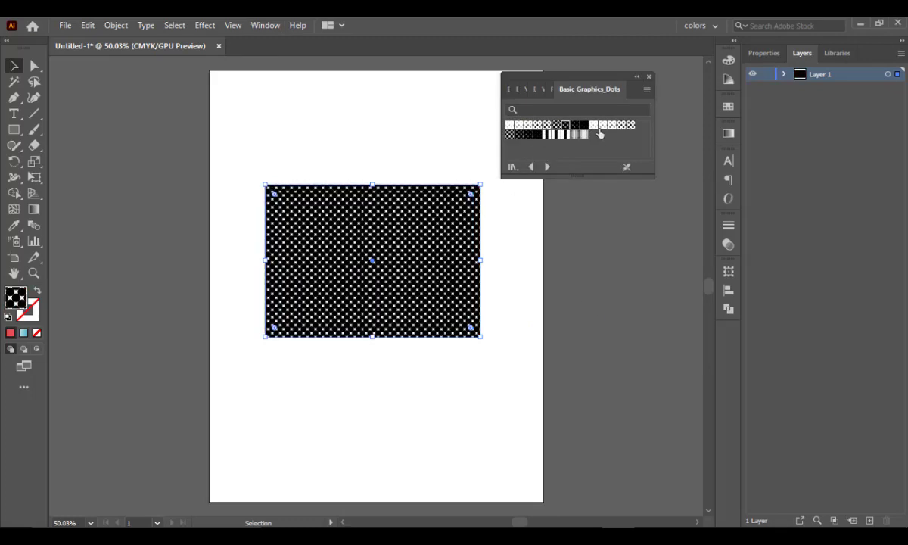
{"action": "left_click", "coordinate": [592, 126]}
{"action": "left_click", "coordinate": [581, 135]}
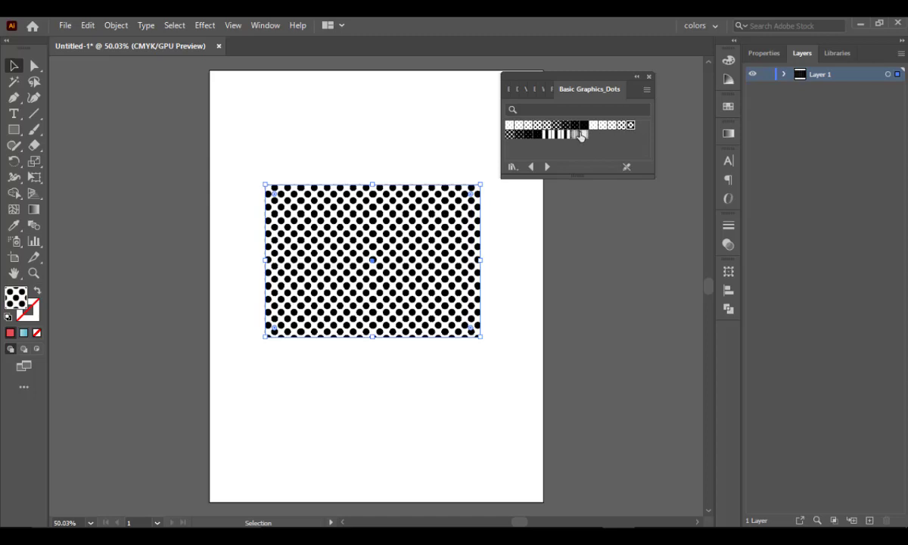
{"action": "left_click", "coordinate": [537, 125]}
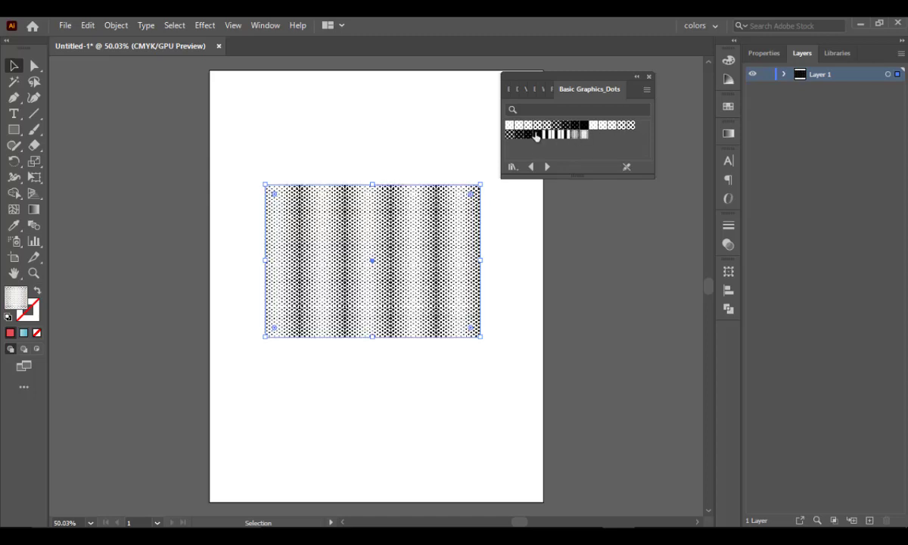
{"action": "left_click", "coordinate": [538, 137]}
{"action": "left_click", "coordinate": [509, 137]}
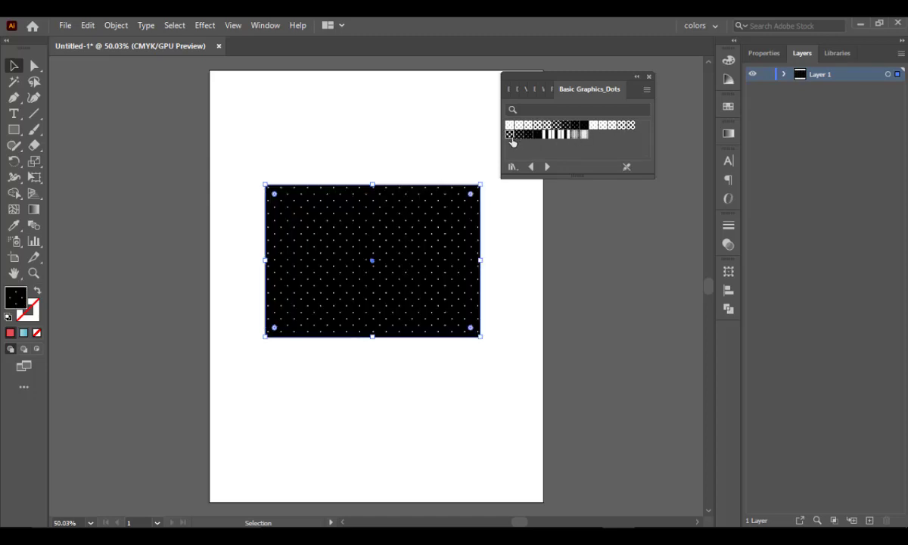
Step: Fill the rectangle with the 6 dpi 90% dot pattern and close the Basic Graphics_Dots library
{"action": "left_click", "coordinate": [538, 135]}
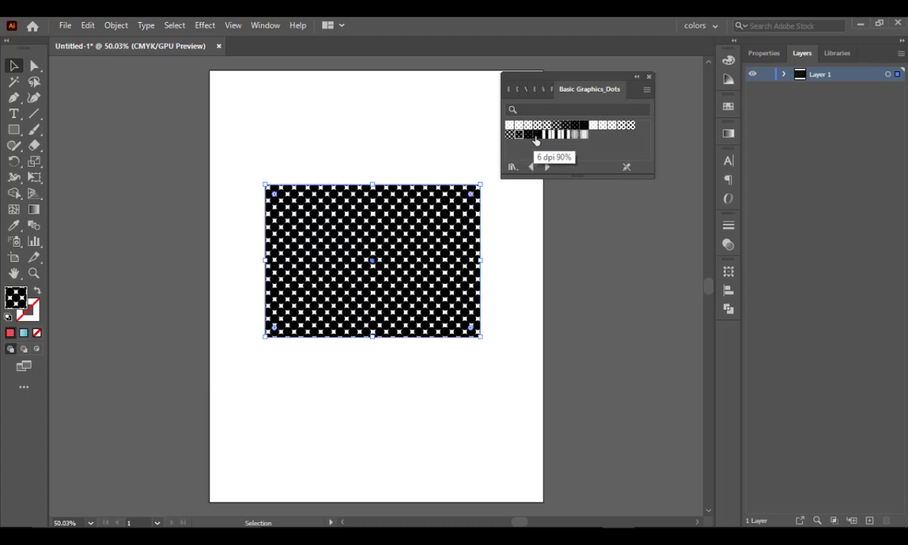
{"action": "left_click", "coordinate": [538, 135]}
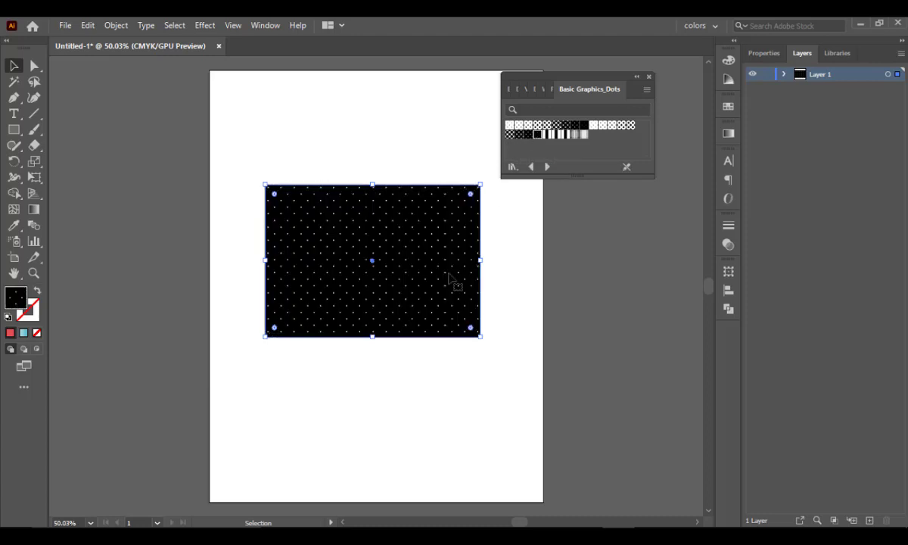
{"action": "left_click", "coordinate": [649, 78]}
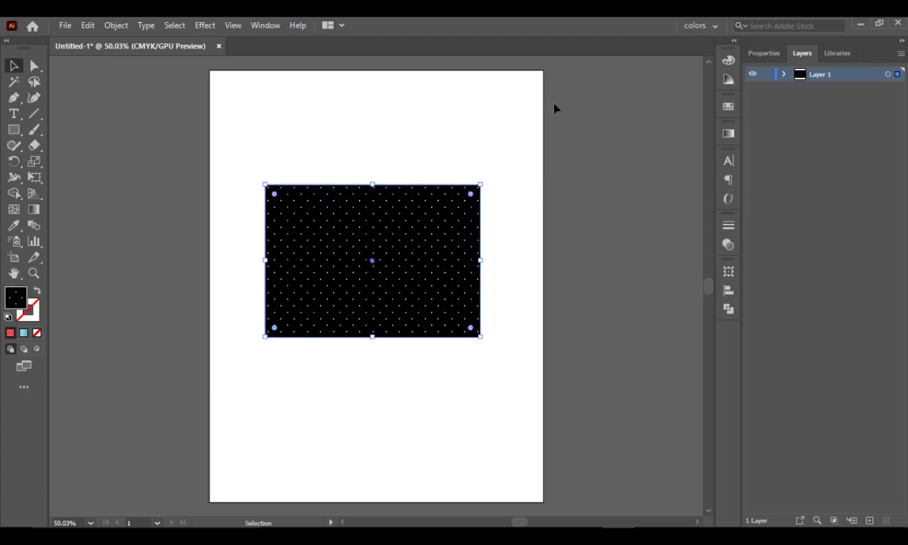